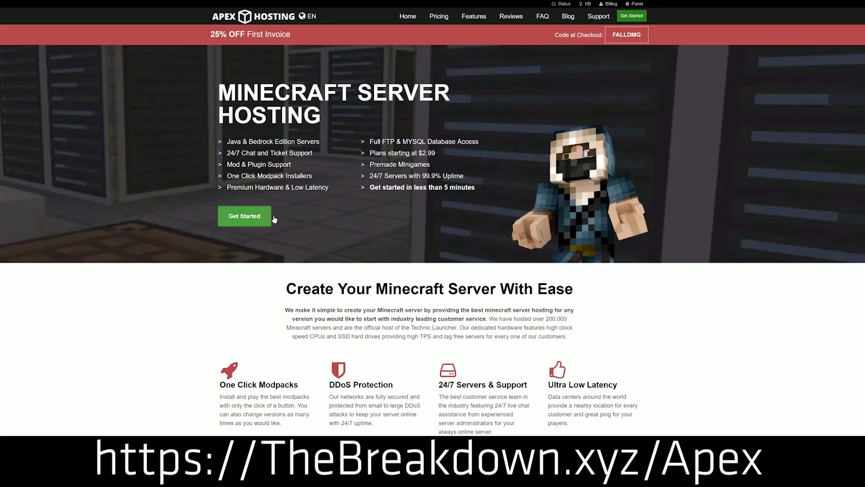
- Look over the Apex Hosting feature list, including 24/7 support and automated backups, and the server panel's JAR File setting
scroll(340, 270, down, 4)
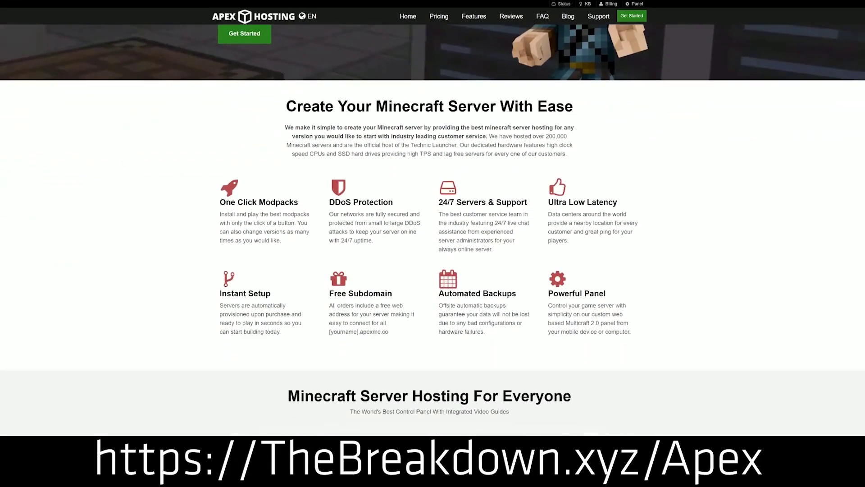
drag(219, 202, 529, 205)
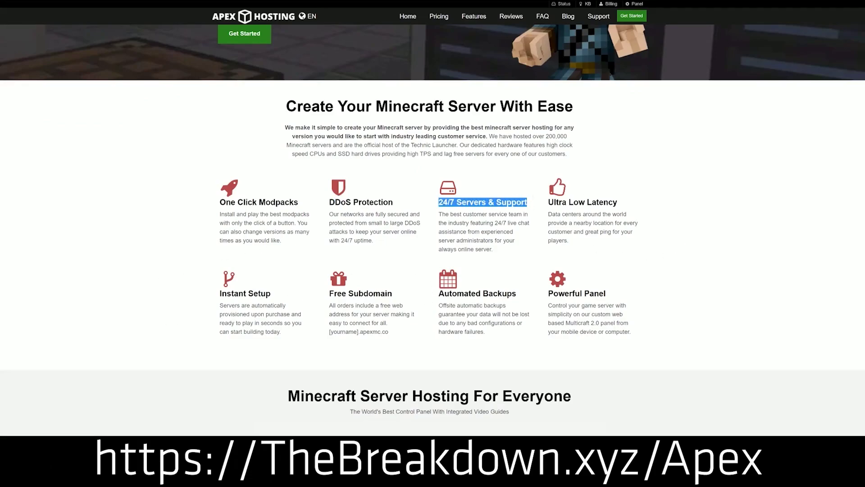
drag(438, 293, 541, 293)
click(292, 313)
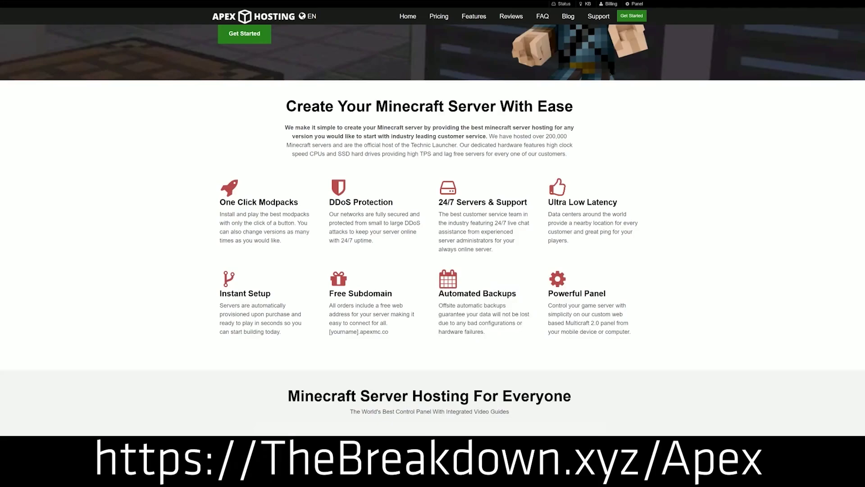
drag(287, 333, 222, 294)
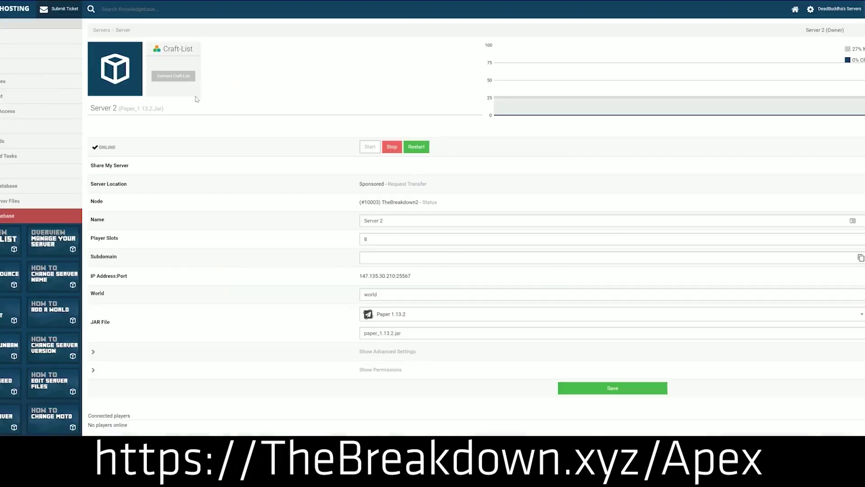
click(400, 317)
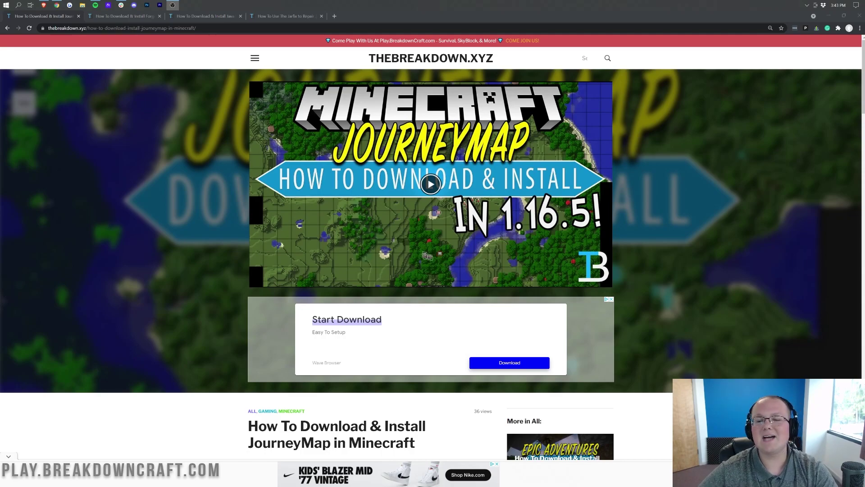
- Open the JourneyMap download page from the article on installing JourneyMap in Minecraft
click(730, 192)
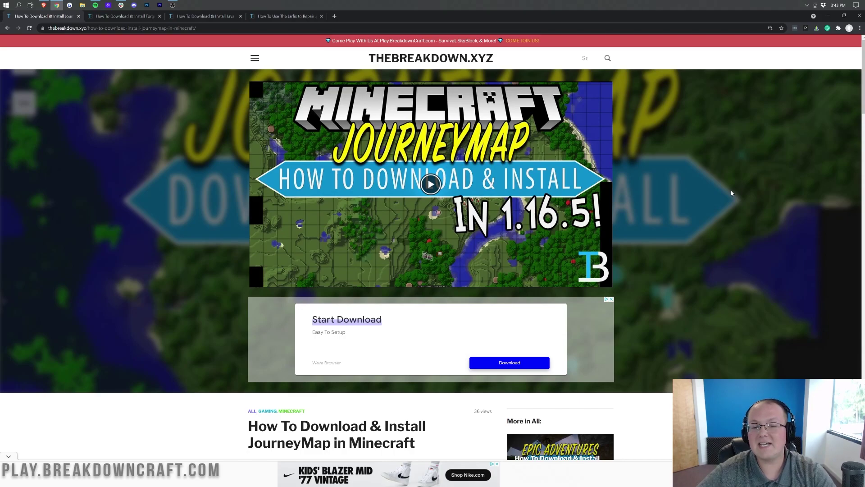
scroll(730, 193, down, 7)
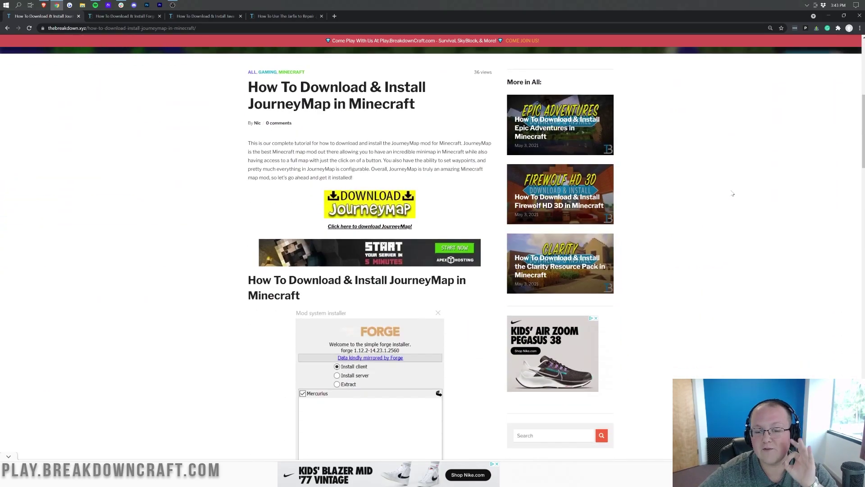
scroll(732, 194, up, 1)
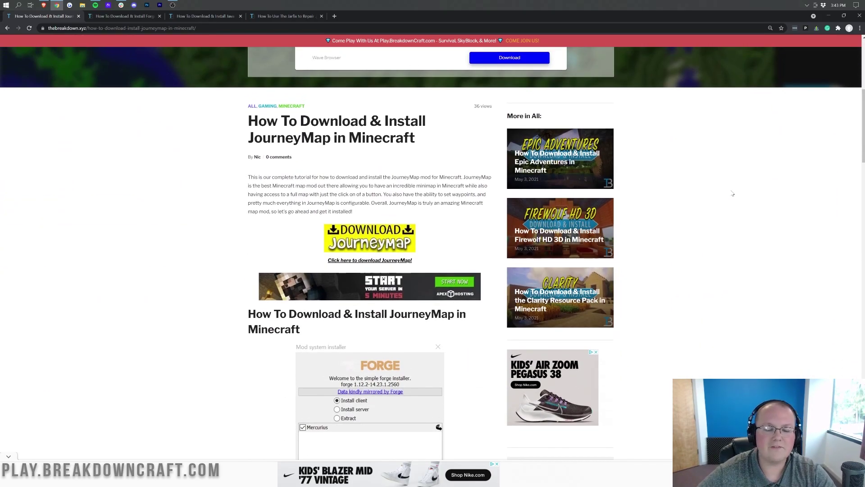
click(370, 236)
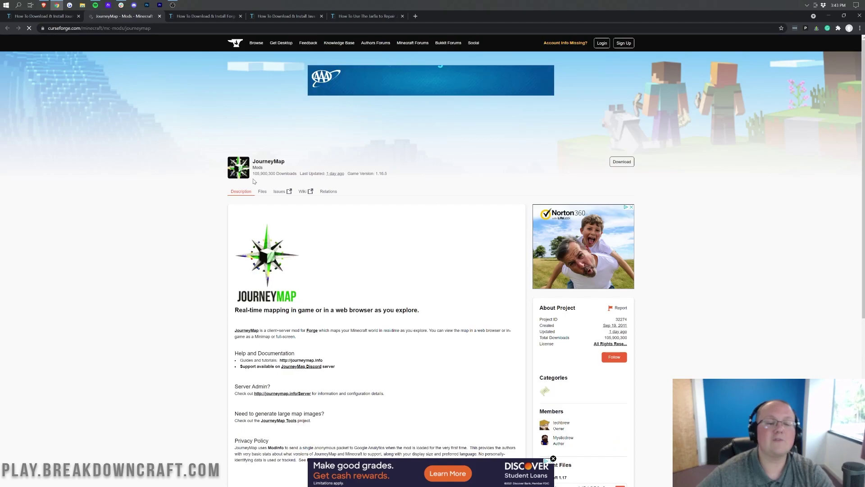
- Download the recent JourneyMap file for Minecraft 1.17, journeymap-1.17.1-5.7.3rc2, and keep the flagged jar
drag(253, 173, 269, 173)
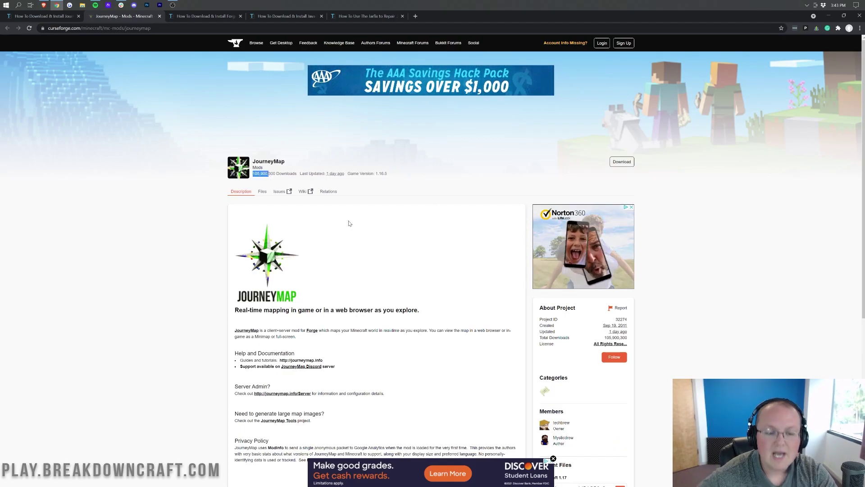
click(275, 182)
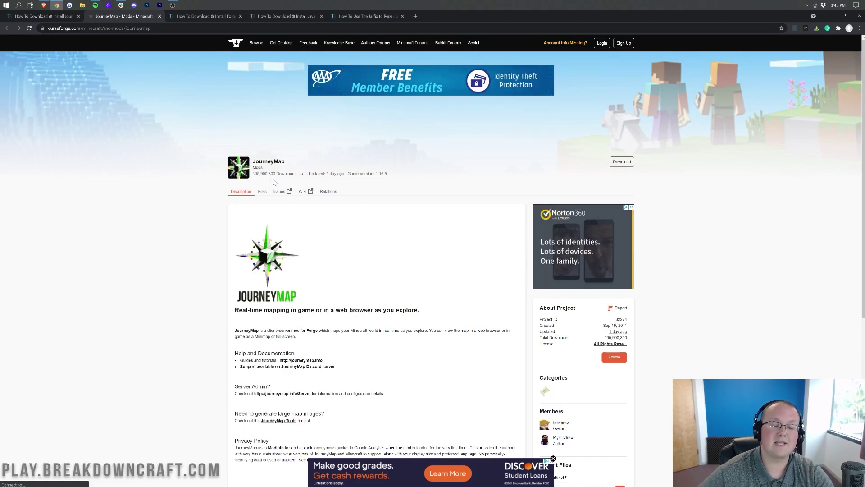
scroll(337, 208, down, 4)
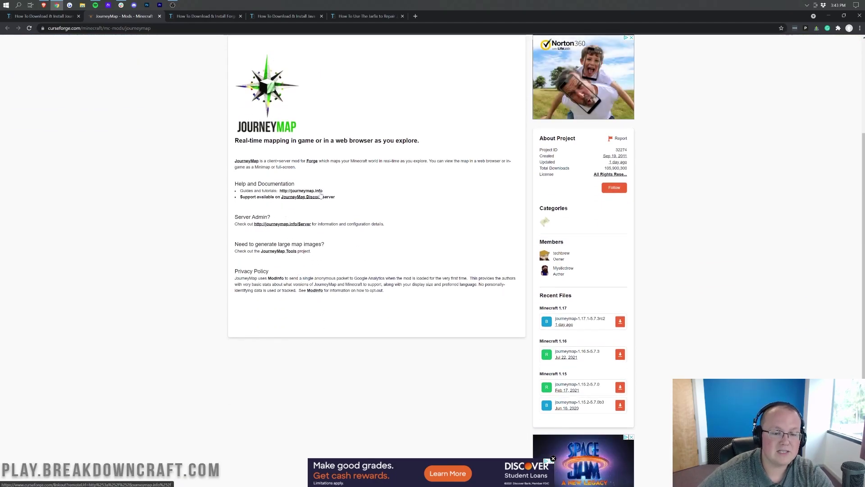
scroll(357, 217, up, 4)
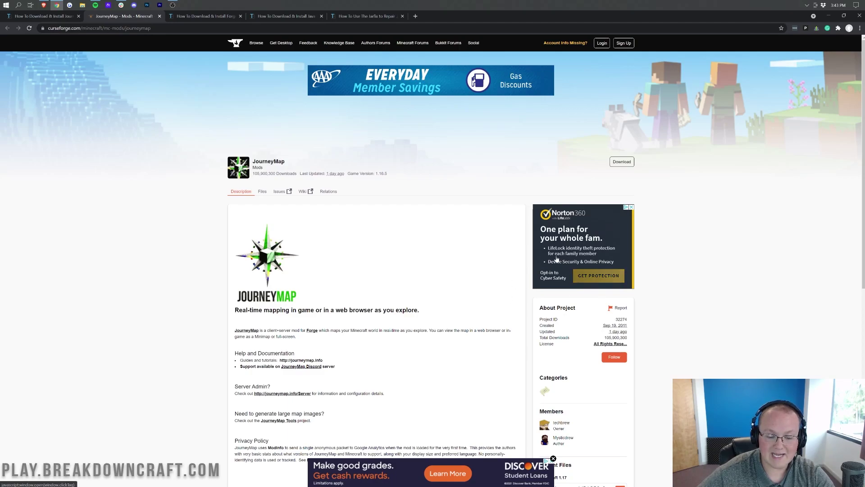
scroll(568, 302, down, 6)
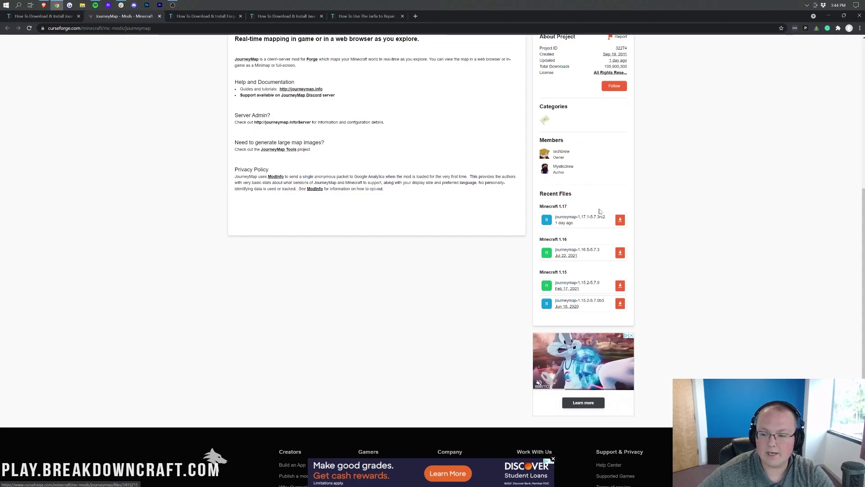
click(620, 221)
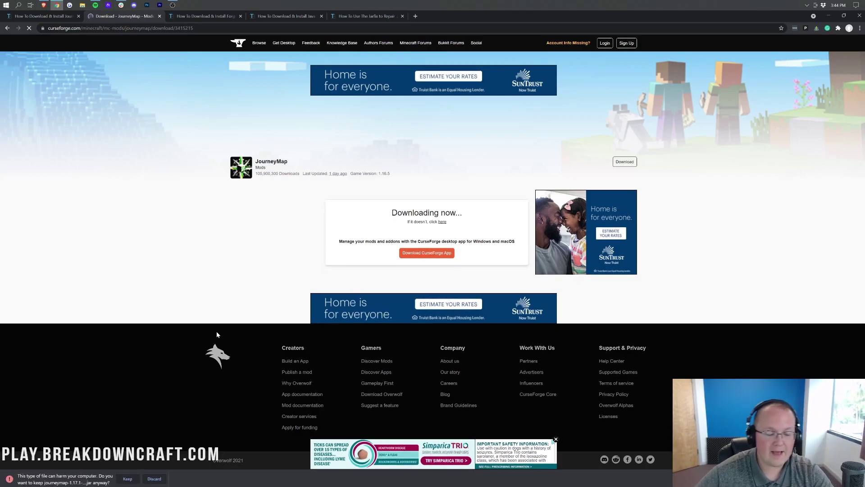
click(125, 479)
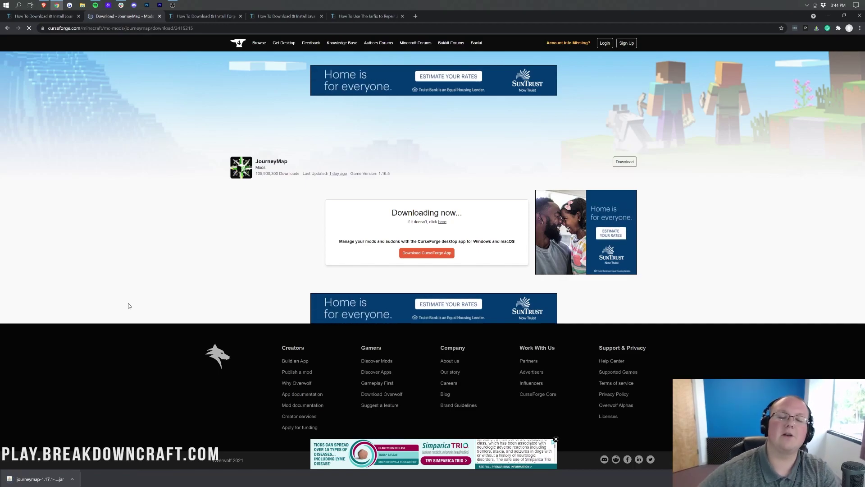
- Switch to the article on installing Forge and open the Forge download page from it
click(190, 17)
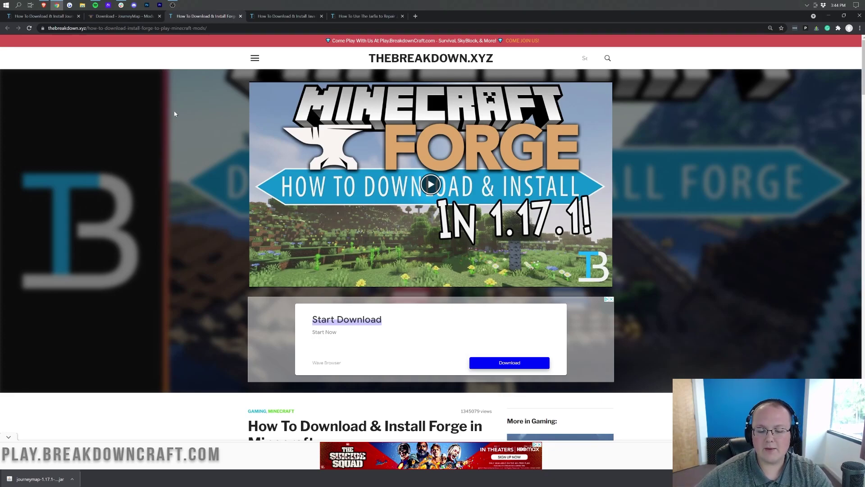
scroll(175, 114, down, 8)
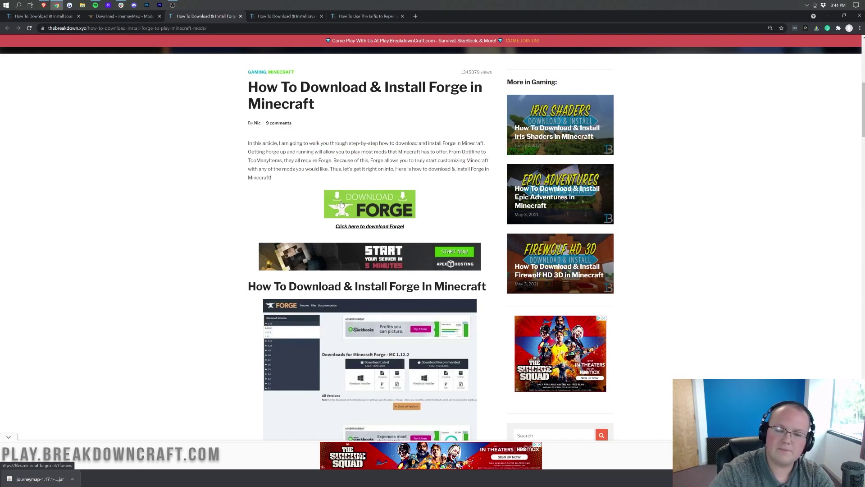
scroll(356, 209, down, 2)
scroll(369, 216, up, 3)
scroll(388, 223, down, 2)
scroll(391, 225, up, 1)
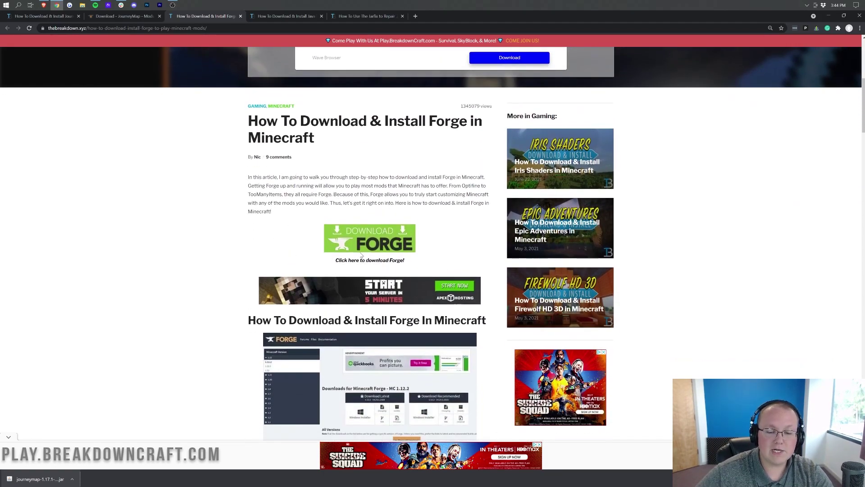
click(360, 242)
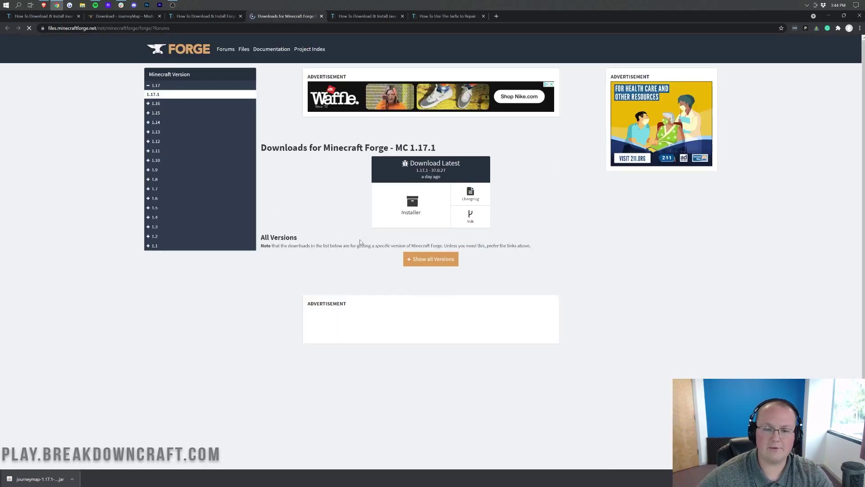
- Download the latest Forge installer for Minecraft 1.17.1, skip the advertisement page and keep the flagged jar
drag(395, 148, 436, 149)
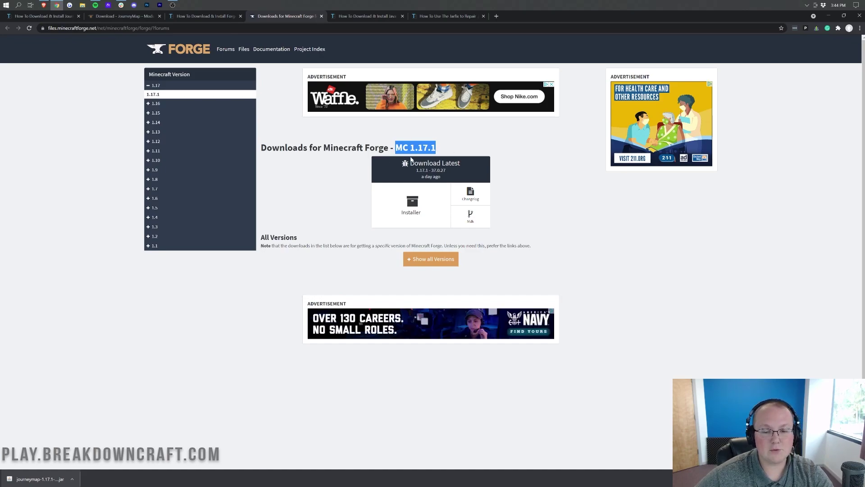
click(411, 159)
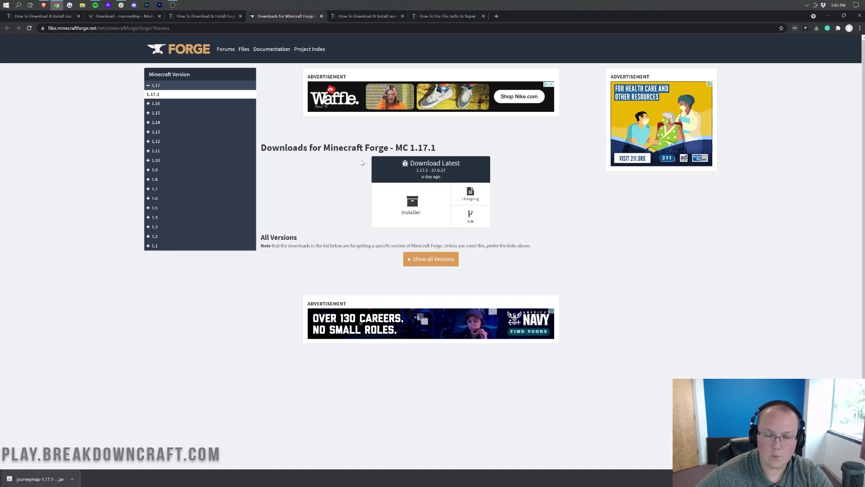
drag(394, 148, 453, 149)
click(454, 149)
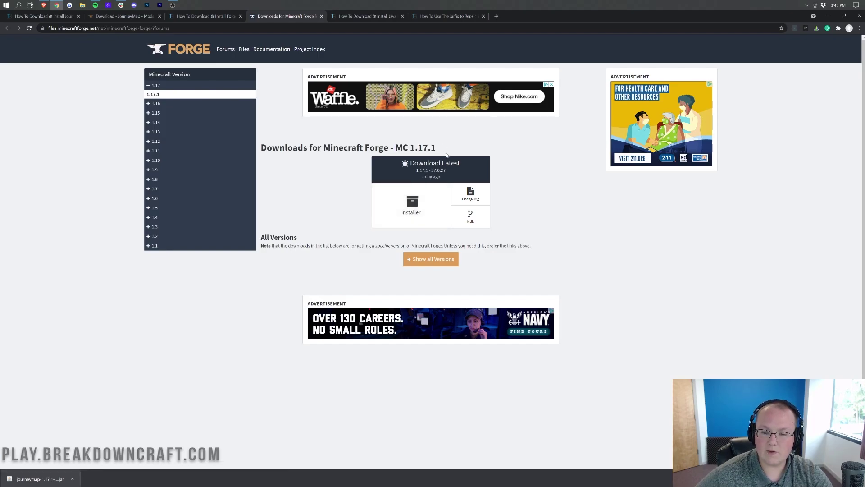
click(411, 205)
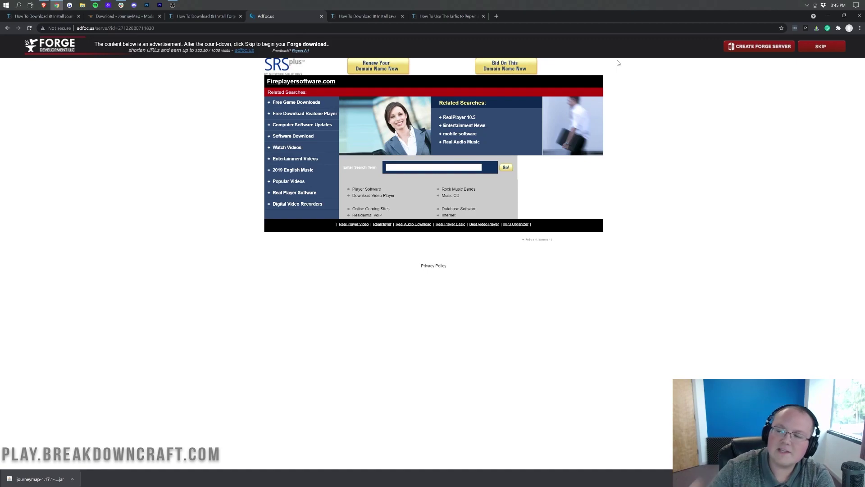
click(829, 53)
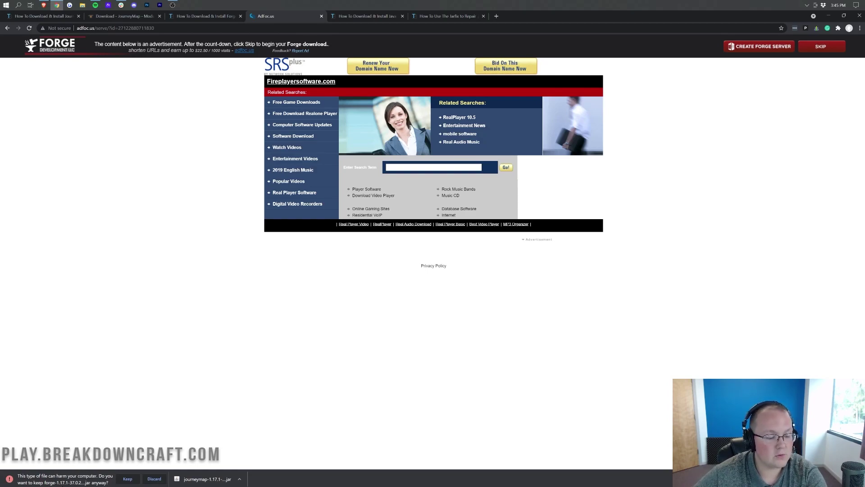
click(125, 481)
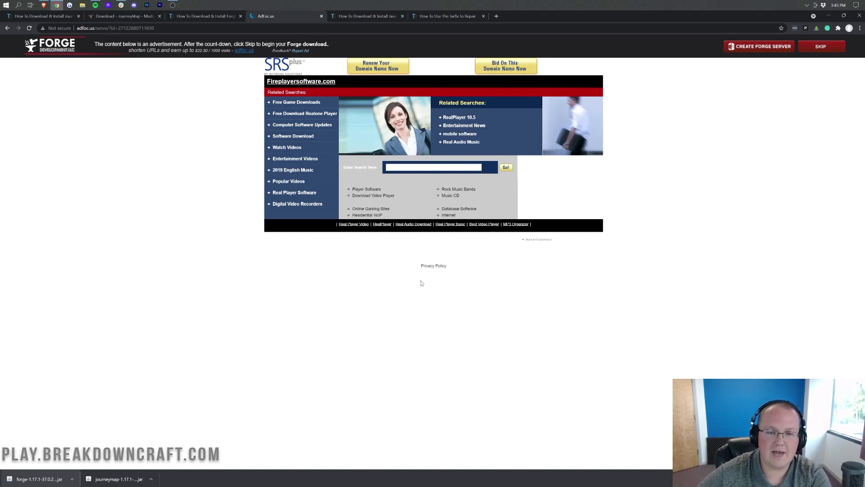
- Go to the desktop and place the Forge installer and JourneyMap jar side by side near the middle
click(367, 16)
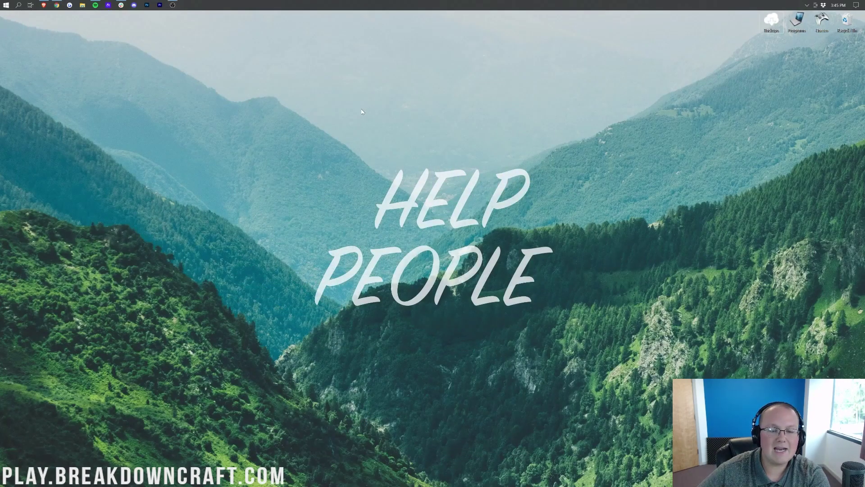
right_click(361, 111)
click(395, 131)
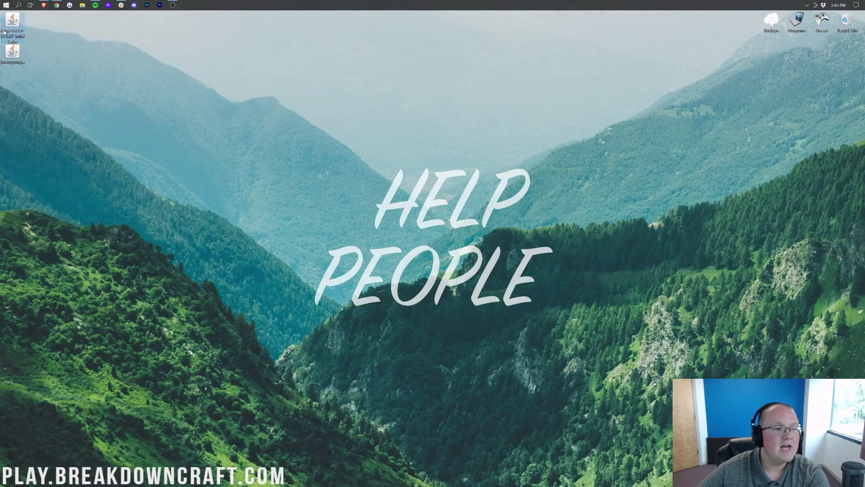
drag(3, 32, 408, 125)
drag(457, 58, 461, 118)
drag(409, 116, 420, 119)
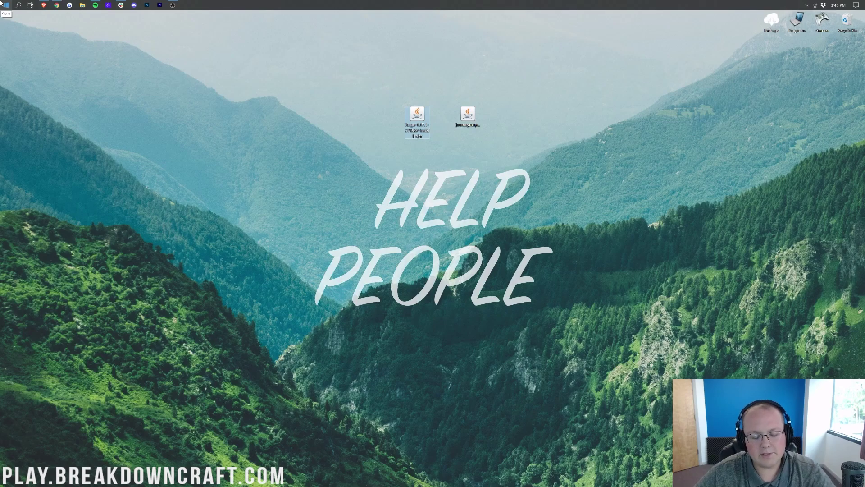
- Search Windows for the Downloads folder, check its contents and close the folder window
click(3, 4)
text(down)
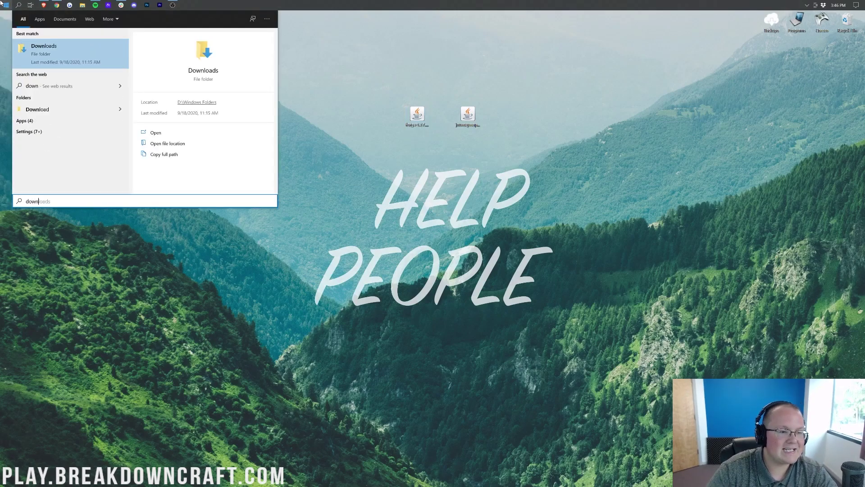
key(Return)
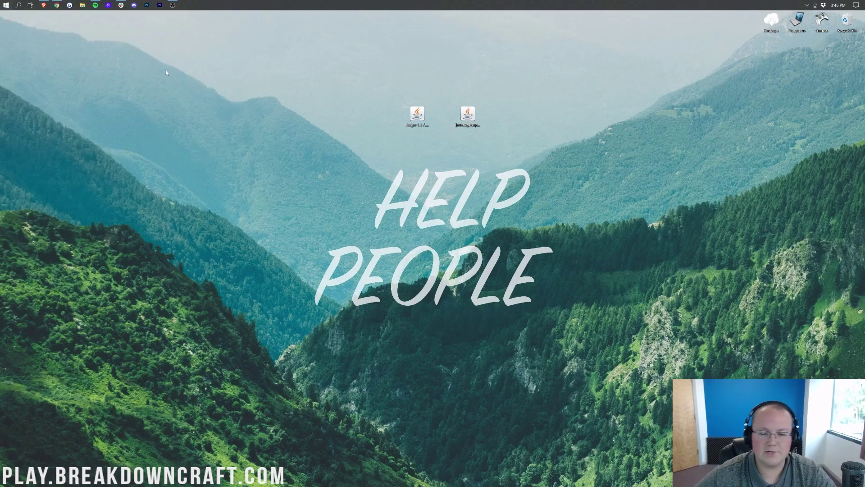
mouse_move(410, 132)
mouse_down()
mouse_move(410, 150)
mouse_move(400, 136)
mouse_up()
drag(386, 96, 480, 112)
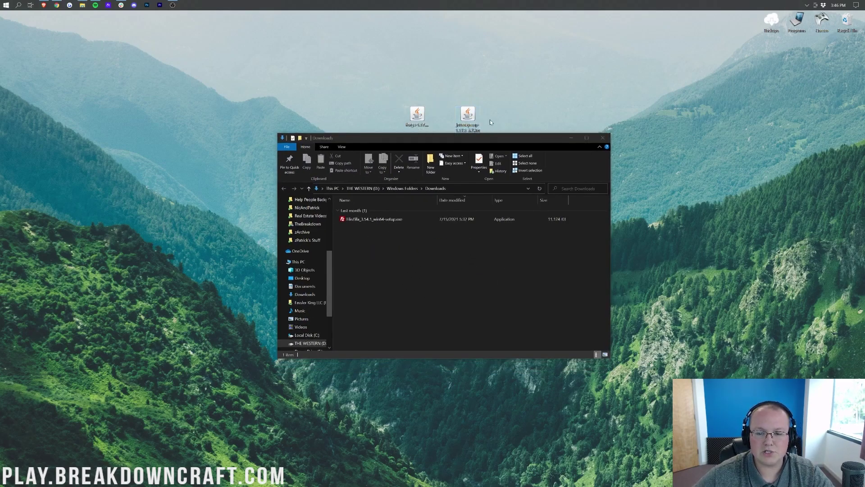
click(604, 138)
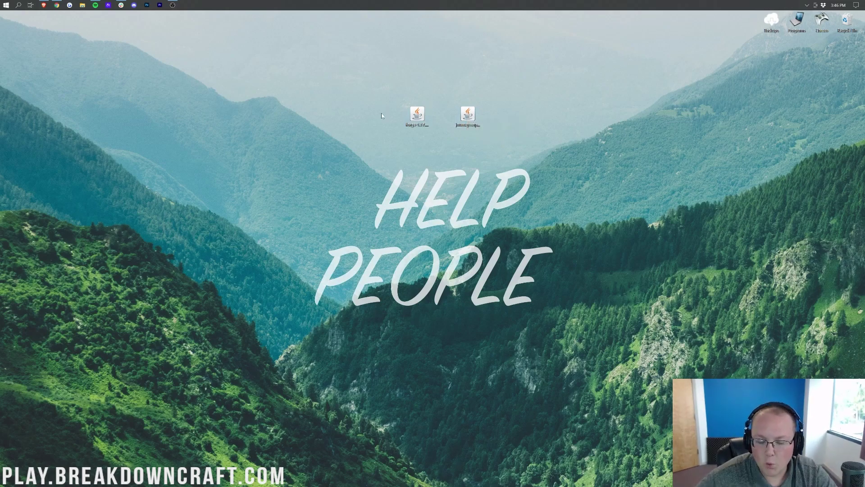
right_click(415, 112)
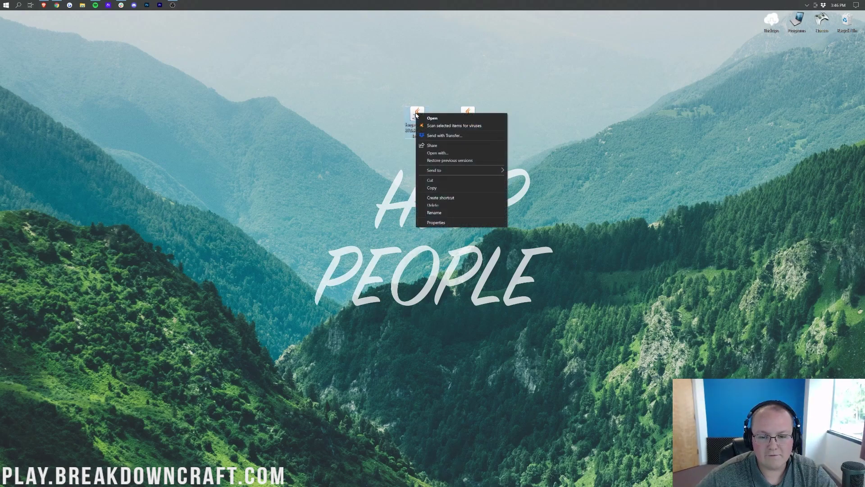
click(442, 154)
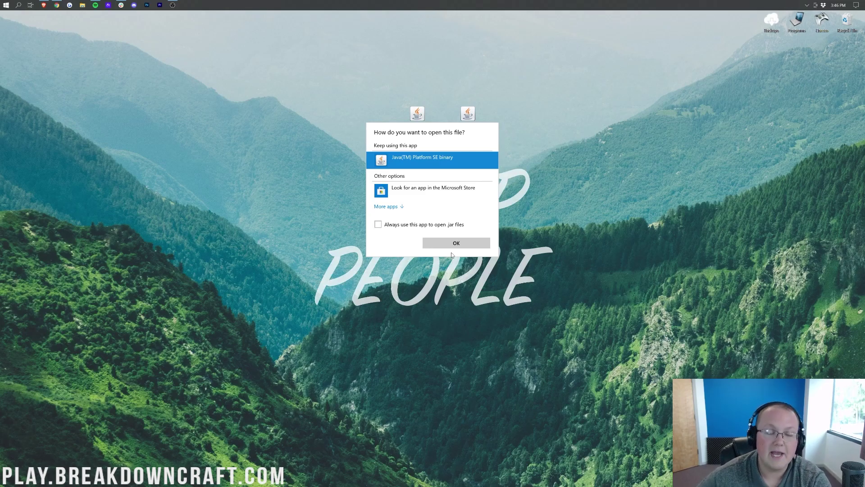
click(186, 173)
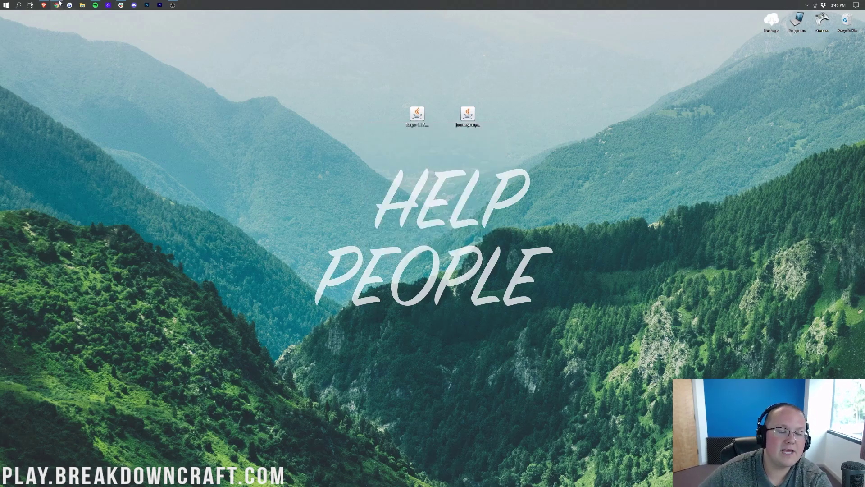
- Switch to Chrome and look over the article on downloading and installing Java for Minecraft
click(57, 5)
scroll(405, 279, down, 3)
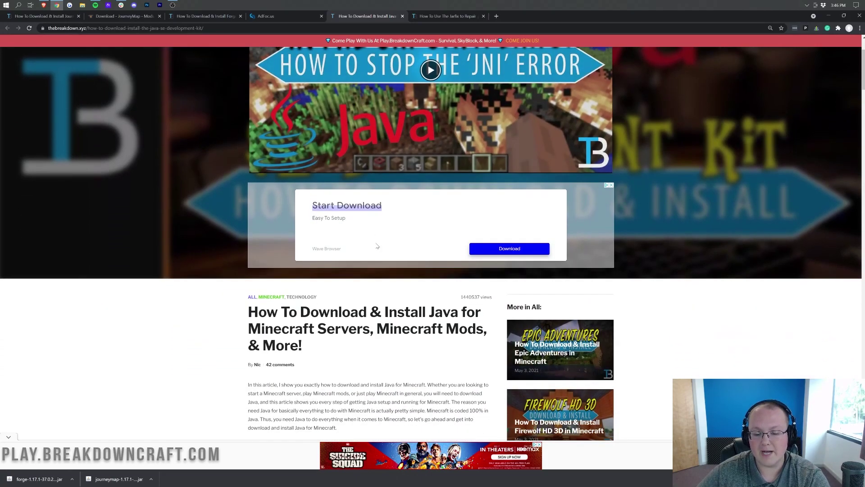
scroll(405, 279, up, 1)
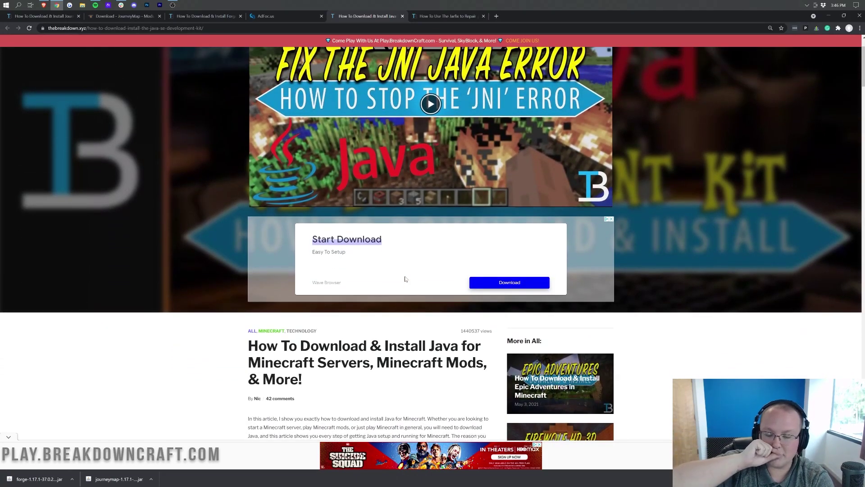
scroll(405, 279, down, 4)
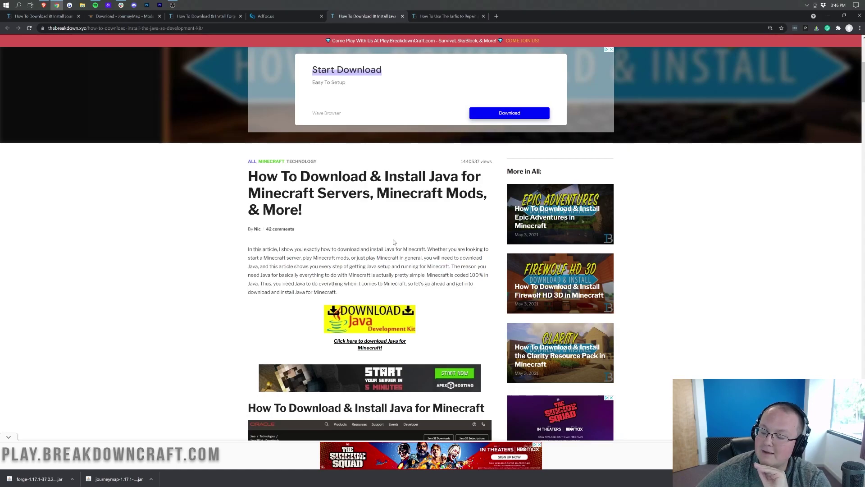
scroll(393, 242, up, 5)
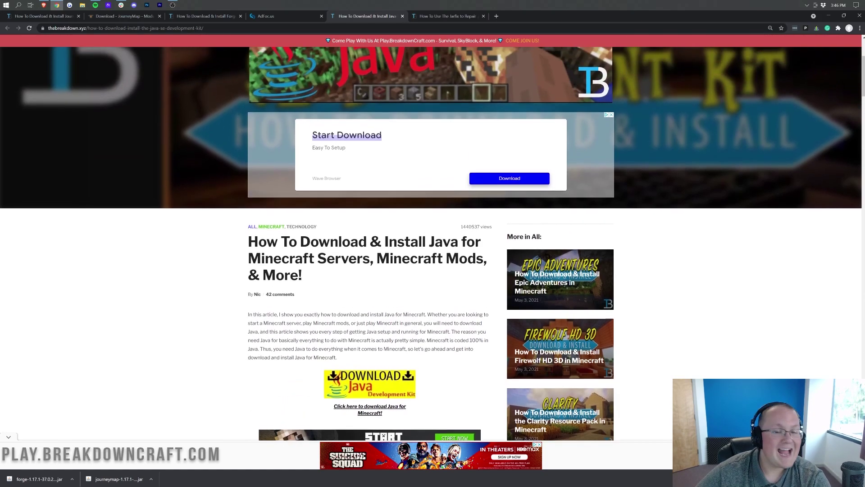
scroll(393, 242, up, 1)
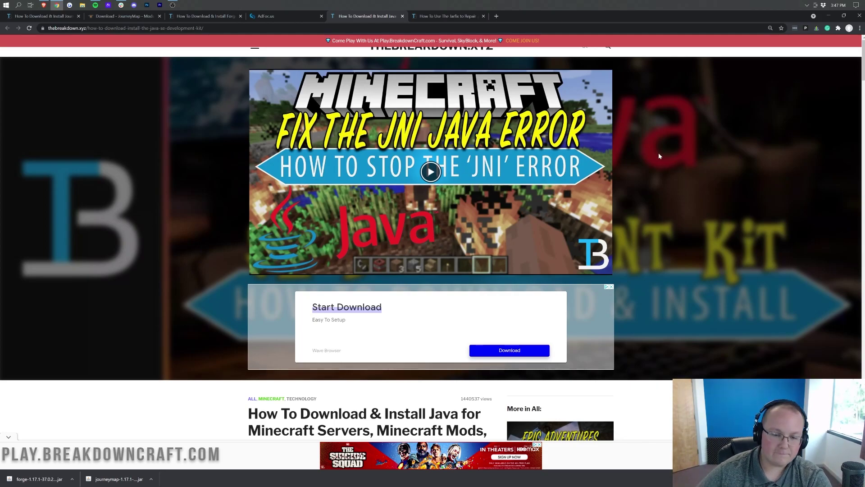
- View the article on repairing .jar files with Jarfix, and return to the desktop
key(ctrl+Tab)
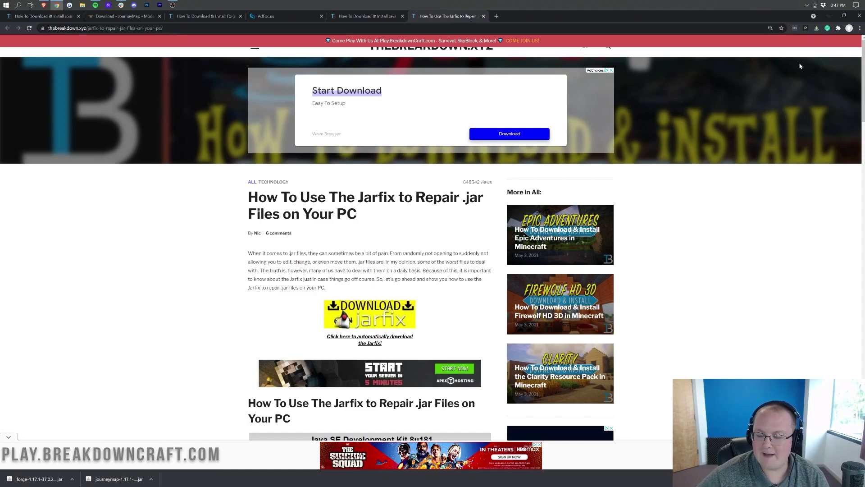
click(388, 9)
key(ctrl+Tab)
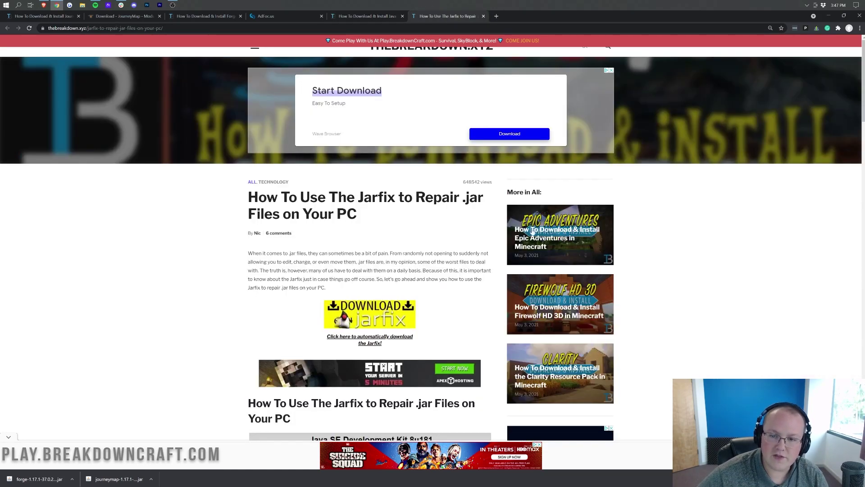
click(828, 16)
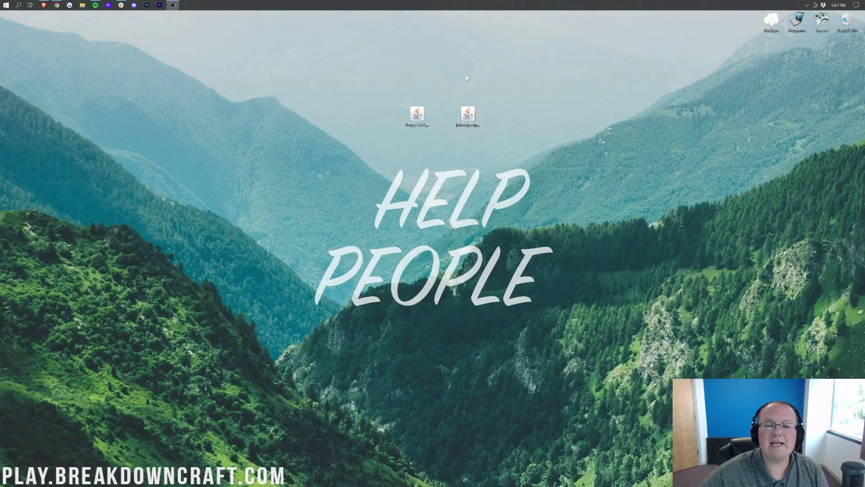
- Open the Forge installer with Java(TM) Platform SE binary and install the Forge client in the default .minecraft folder
click(423, 118)
right_click(425, 119)
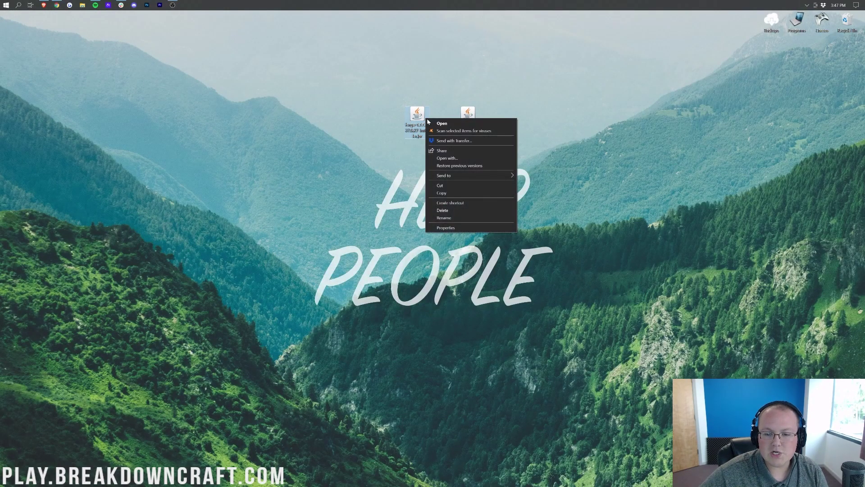
click(460, 158)
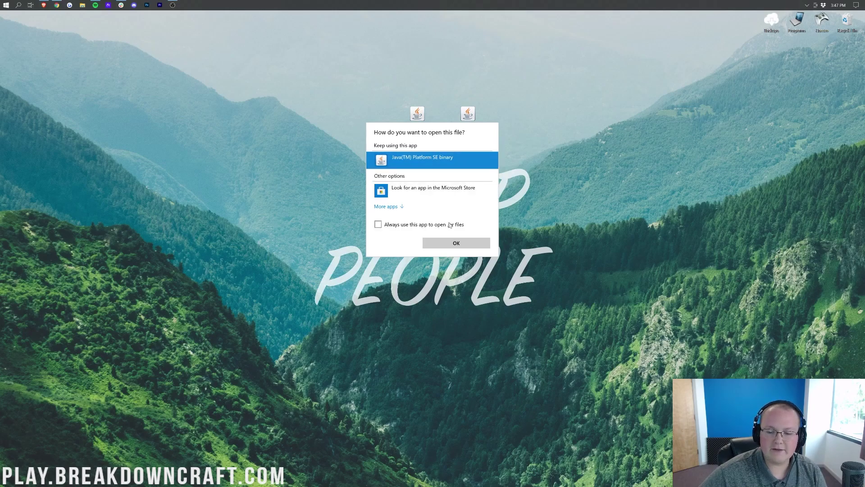
click(456, 243)
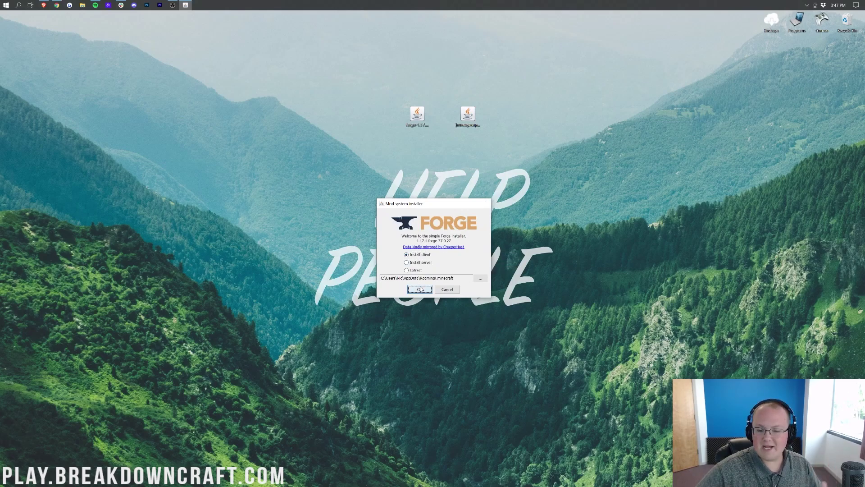
click(420, 288)
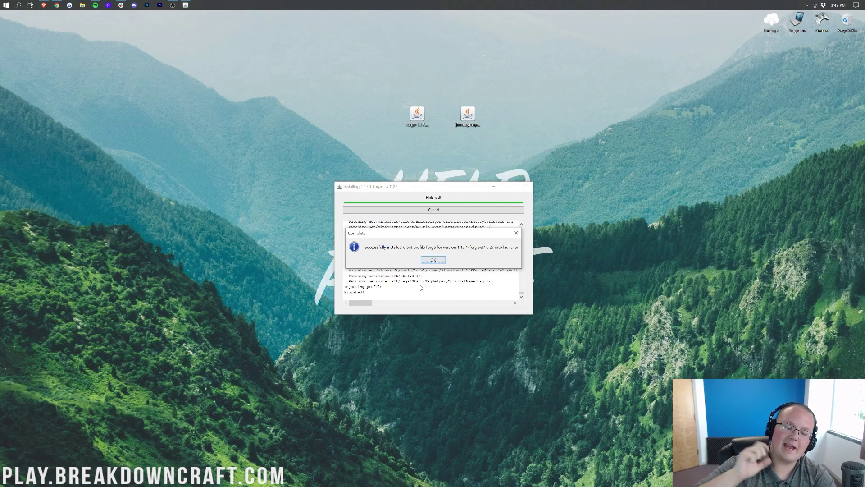
click(433, 260)
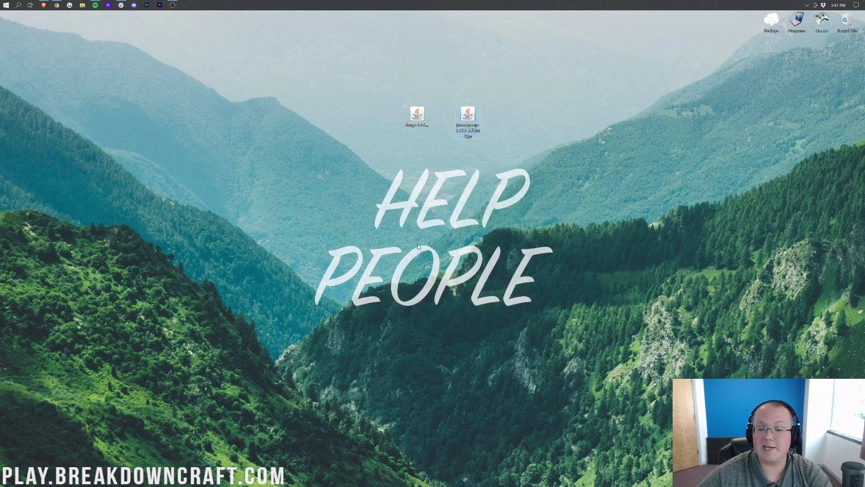
- Open the Minecraft Launcher and select the forge 1.17.1-forge-37.0.27 installation for play, backing out of the launch prompt
click(2, 4)
text(minecraft)
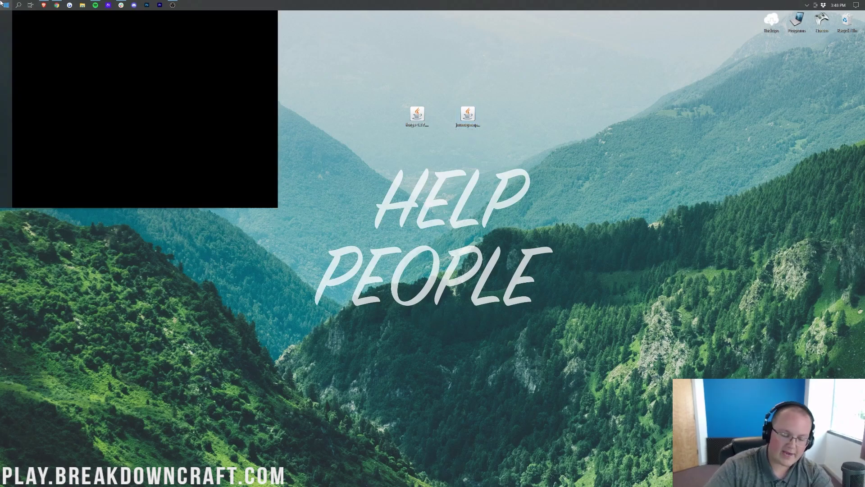
key(Return)
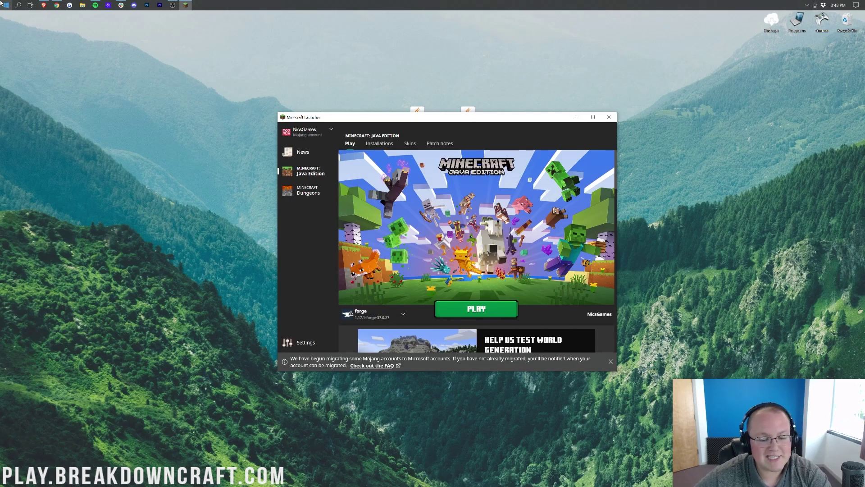
click(397, 315)
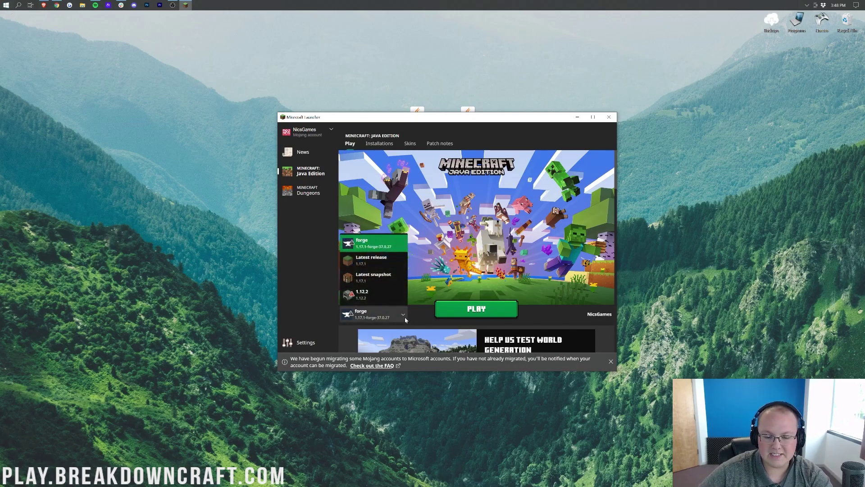
click(373, 243)
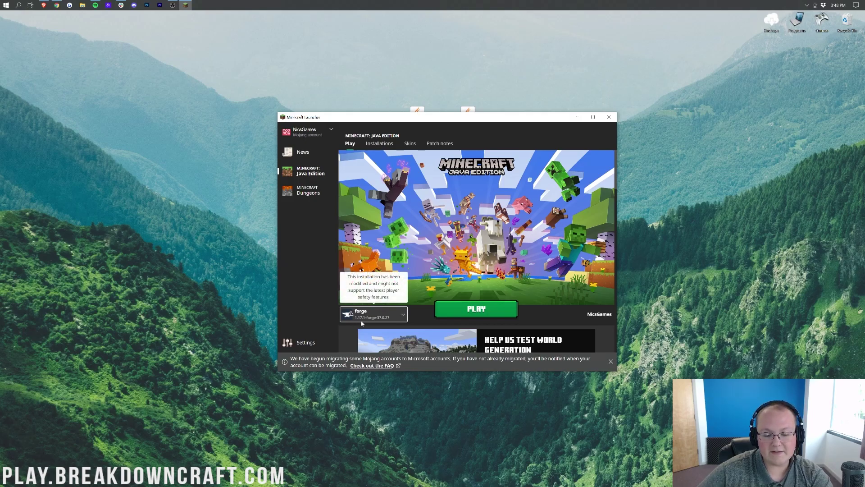
click(476, 309)
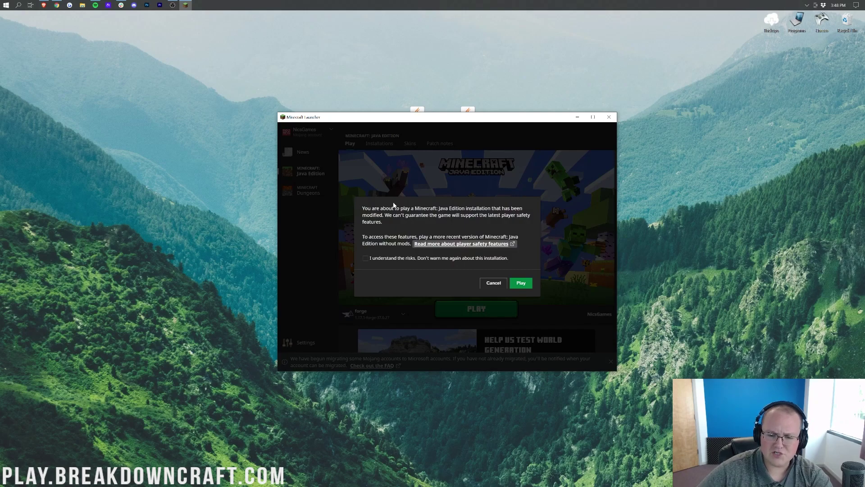
click(493, 283)
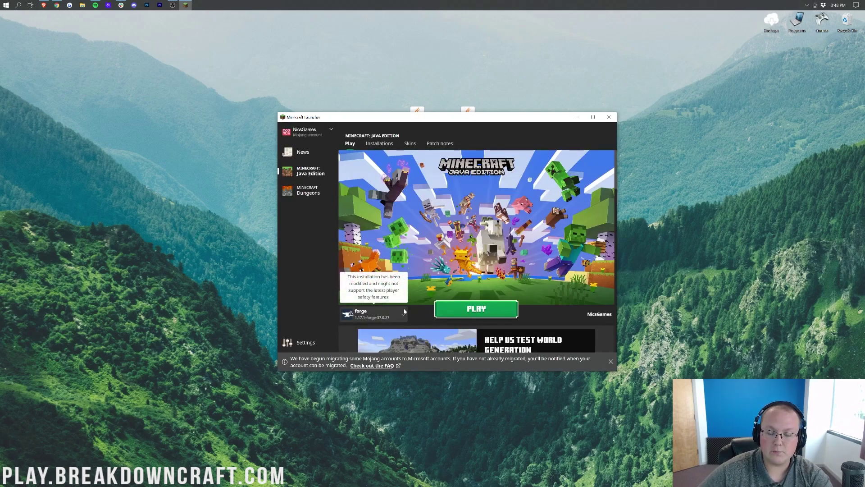
- Open the list of installations with Modded versions shown, and back out of launching forge from it
click(379, 143)
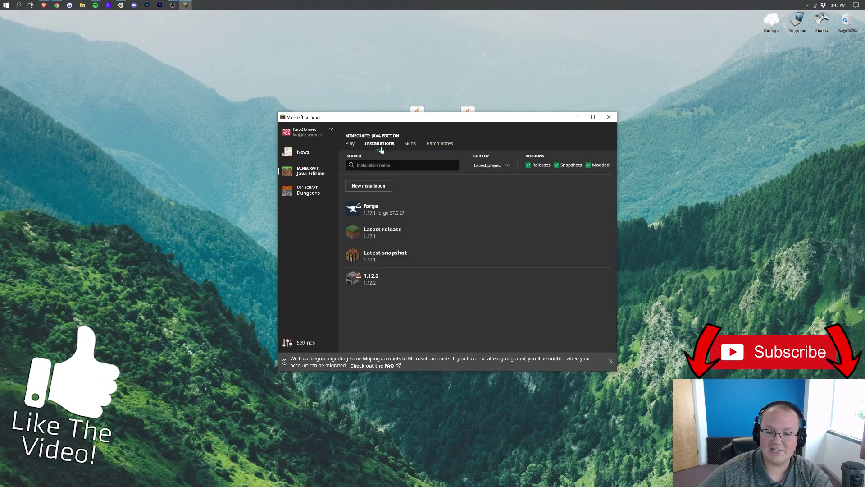
click(589, 165)
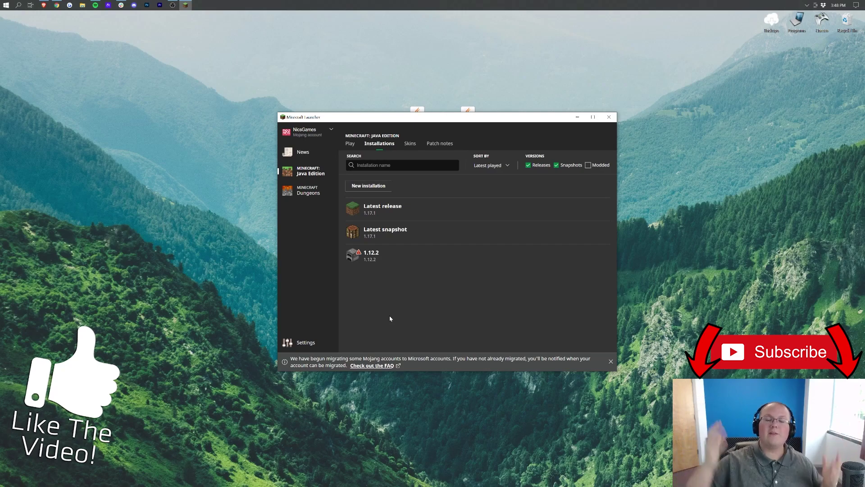
click(601, 165)
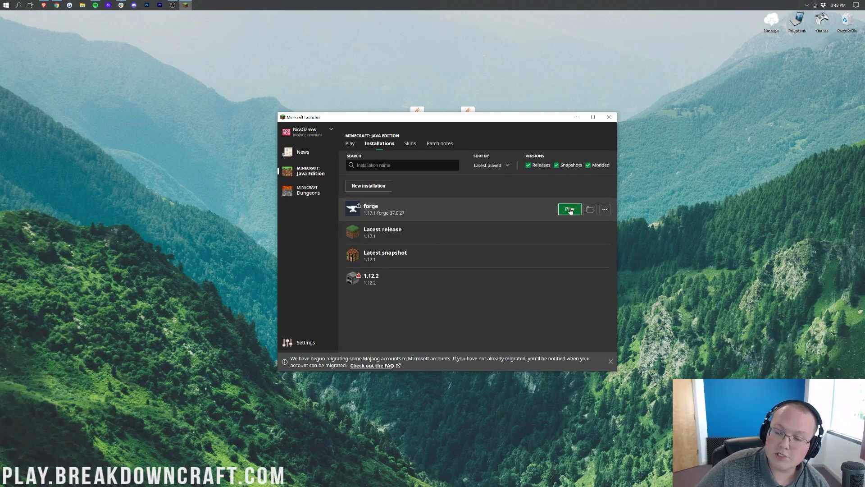
click(570, 209)
click(489, 286)
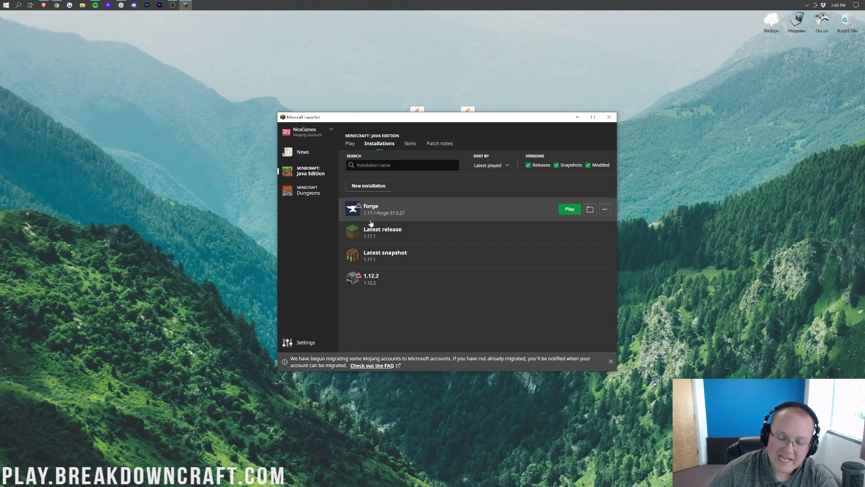
- Start a new installation and name it Play.BreakdownCraft.com
click(371, 186)
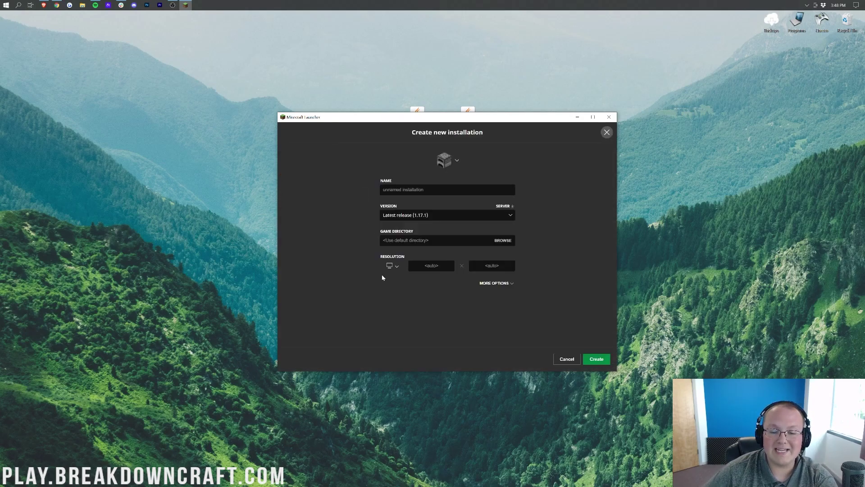
text(F)
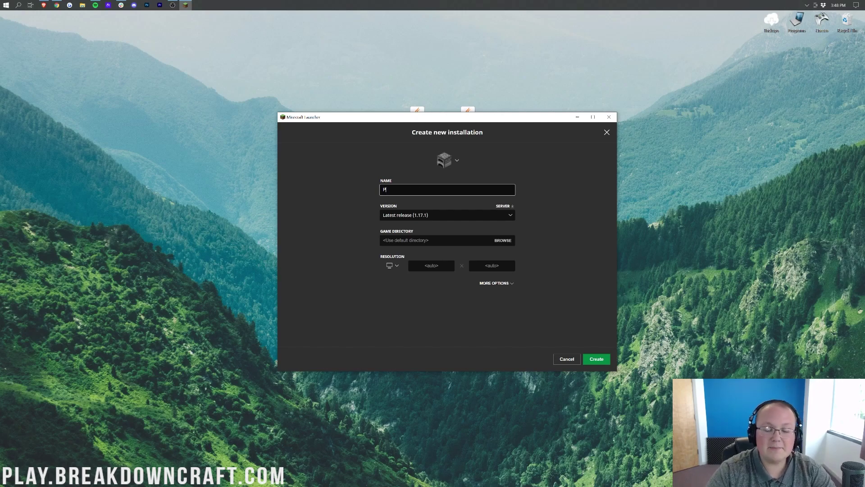
text(lay.break)
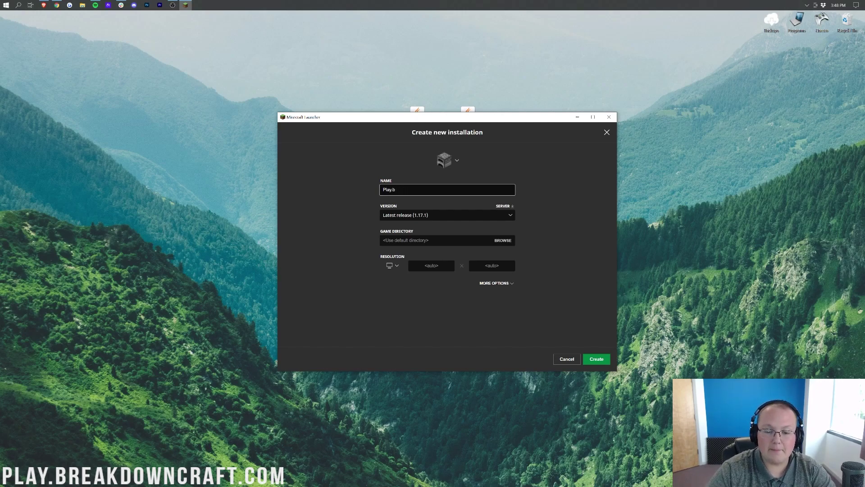
text(eakdownCraft.c)
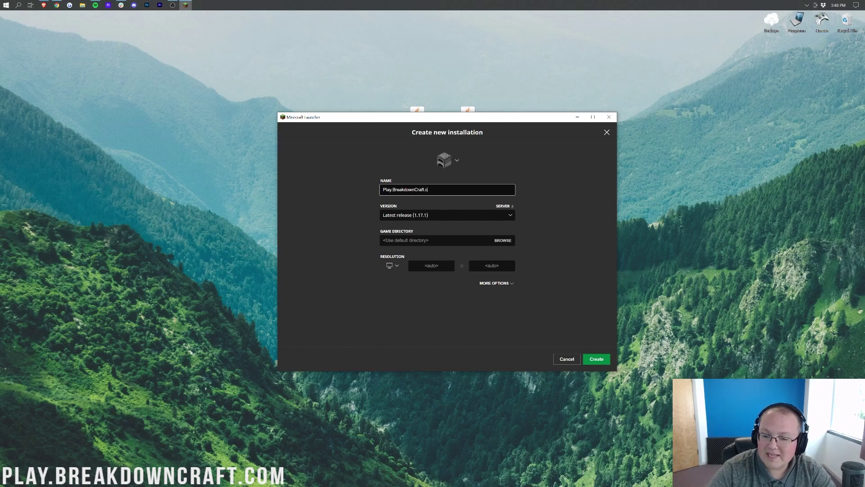
text(om)
key(ctrl+a)
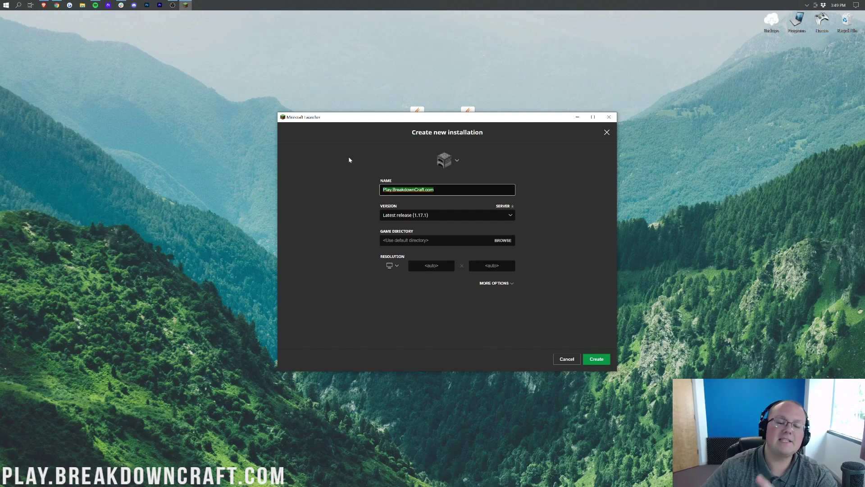
- Set the new installation's version to release 1.17.1-forge-37.0.27
click(403, 216)
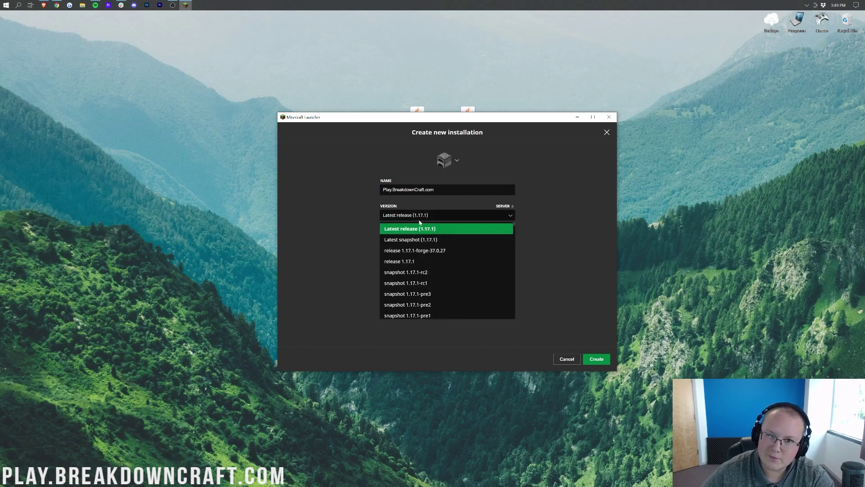
click(419, 220)
click(405, 220)
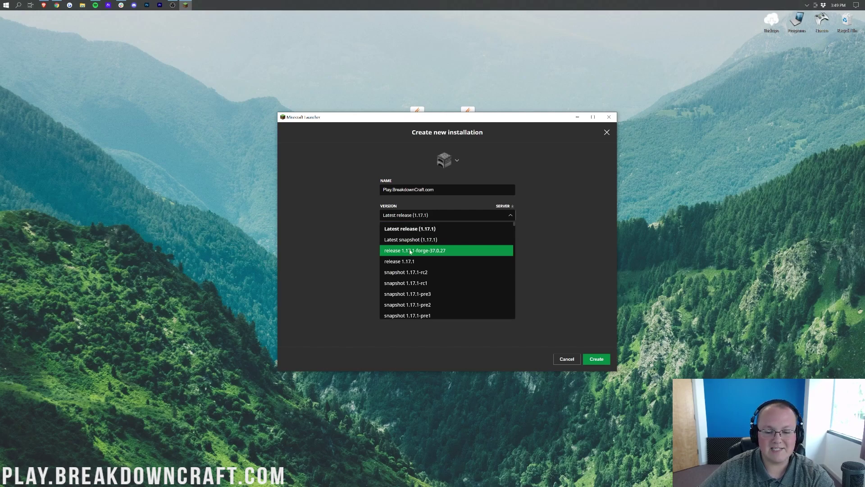
scroll(405, 255, down, 5)
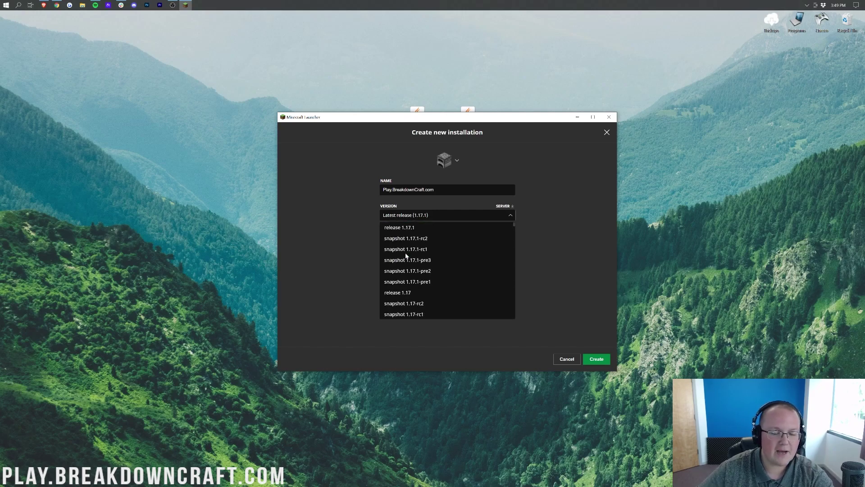
scroll(405, 255, up, 5)
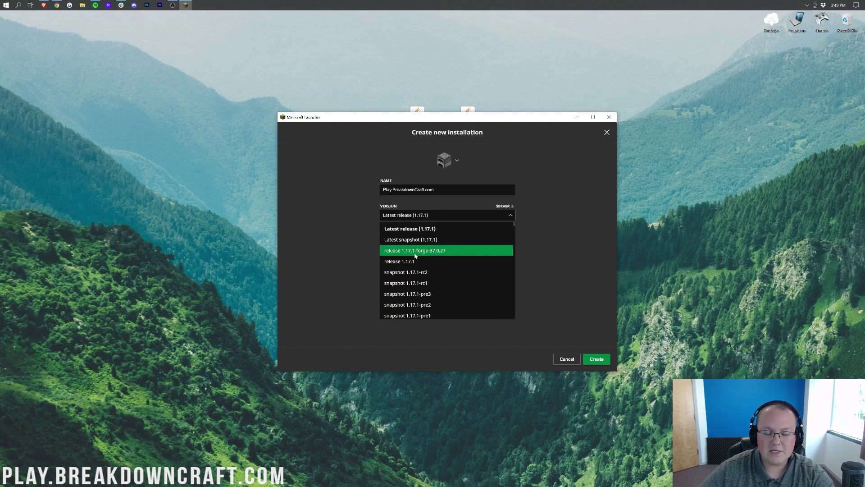
click(441, 254)
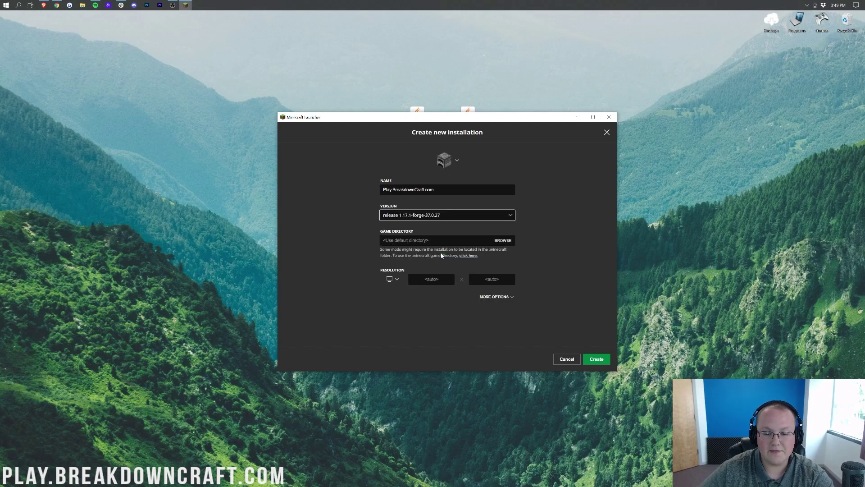
- Set the installation's resolution to 1920 x 1080 and create it
click(392, 279)
click(392, 253)
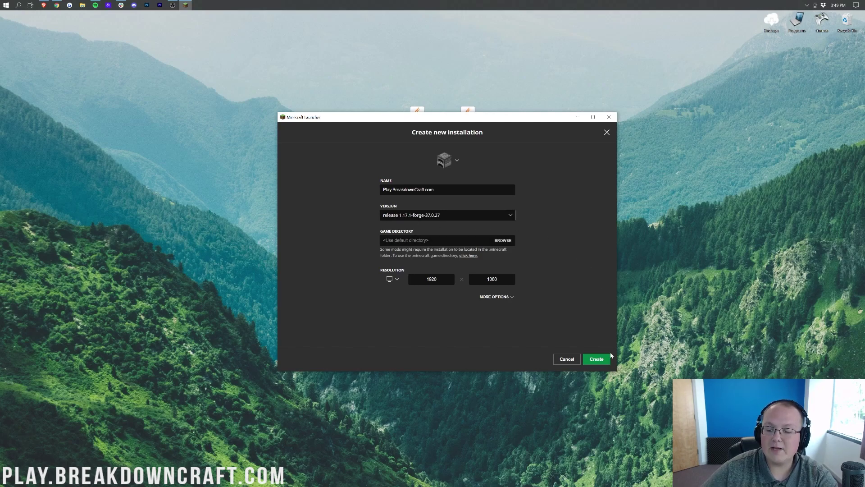
click(590, 363)
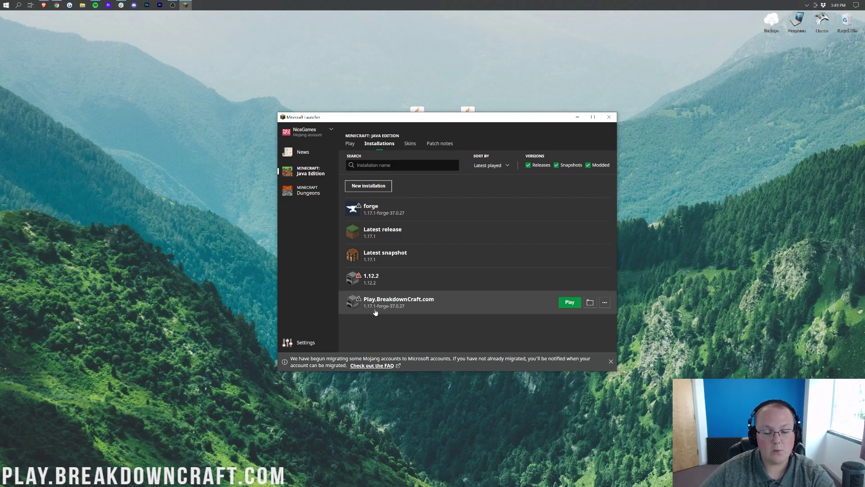
- Launch the Play.BreakdownCraft.com installation, accepting the risks and turning off further warnings for it
click(569, 302)
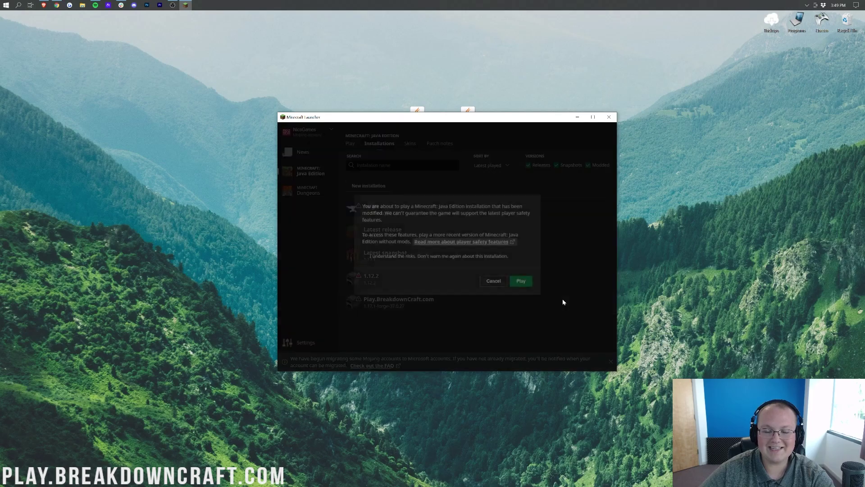
click(431, 259)
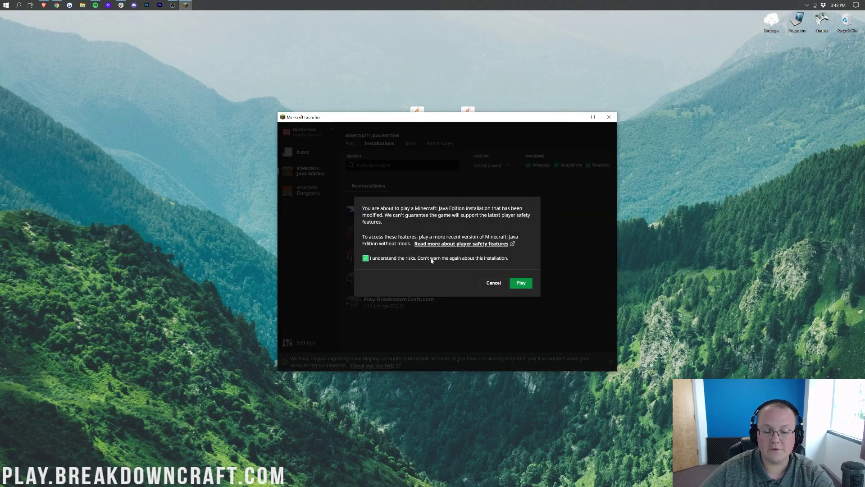
click(522, 283)
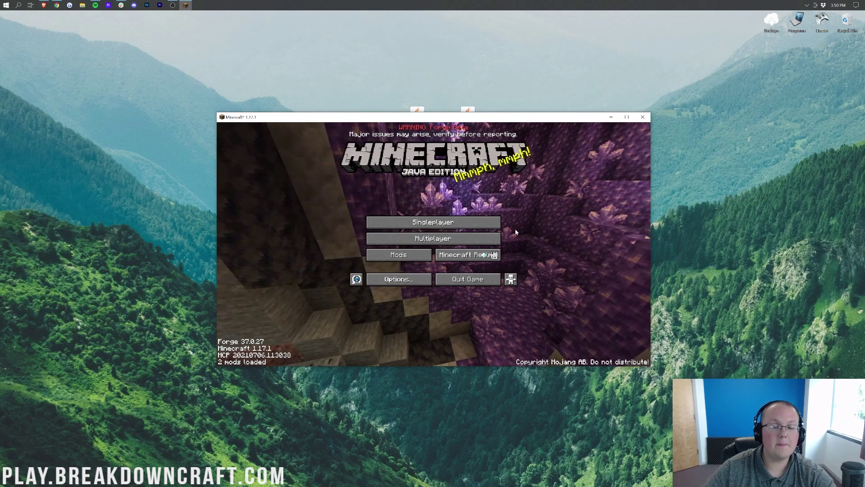
- Move the game window clear of the downloaded files on the desktop and open the mods folder from the game's mod list
drag(464, 121, 466, 144)
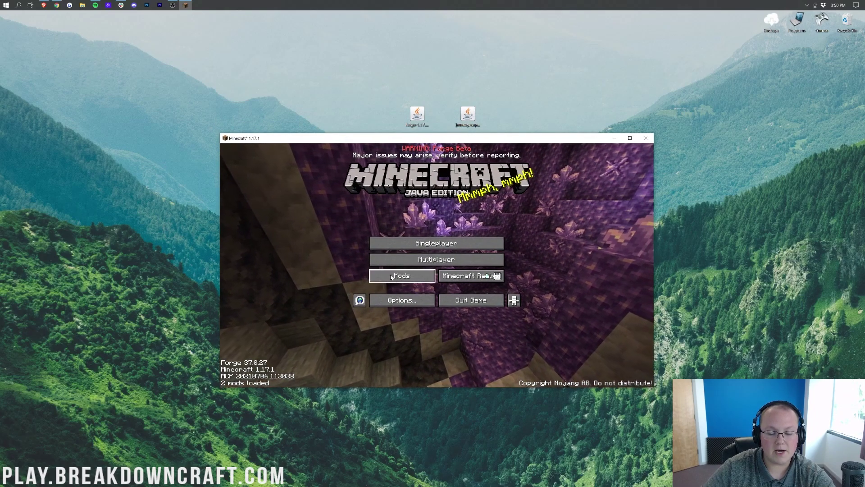
click(401, 277)
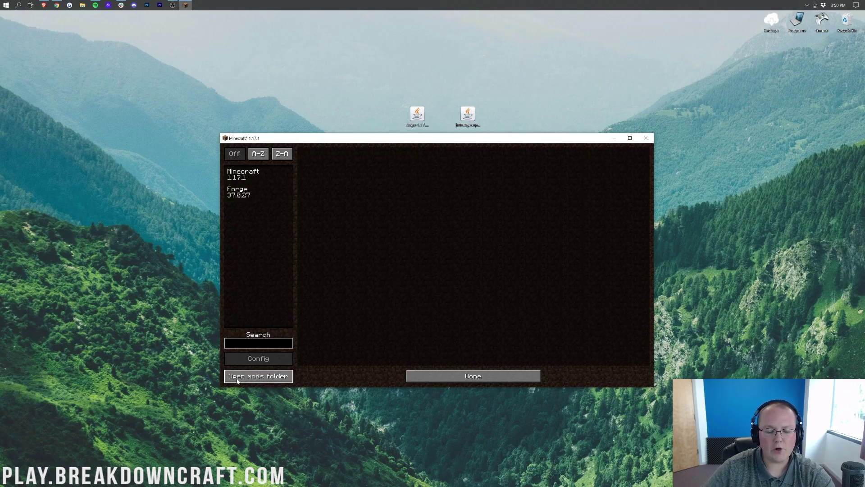
click(428, 376)
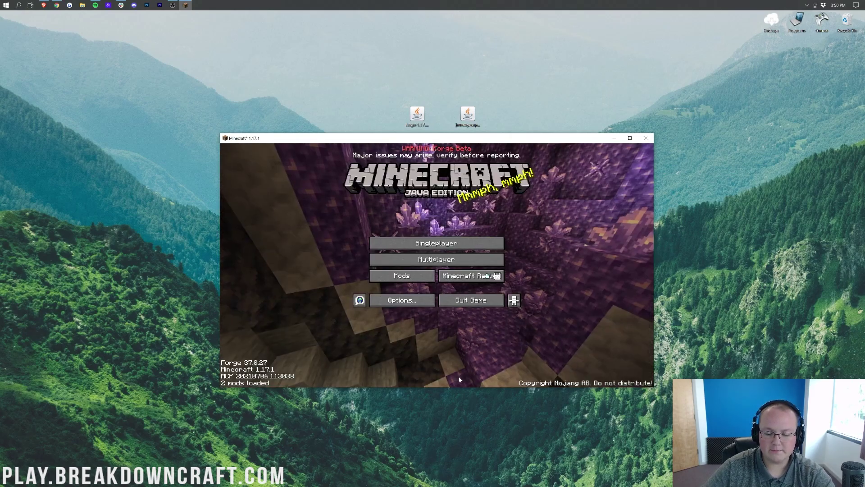
click(389, 278)
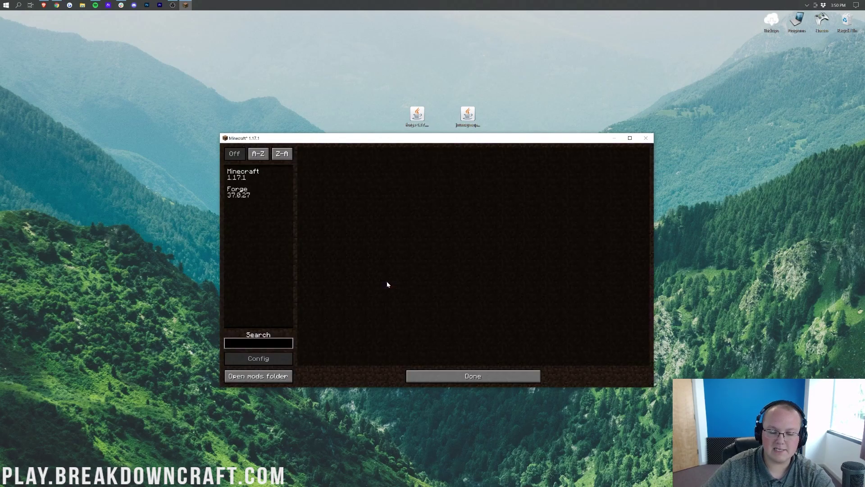
click(266, 380)
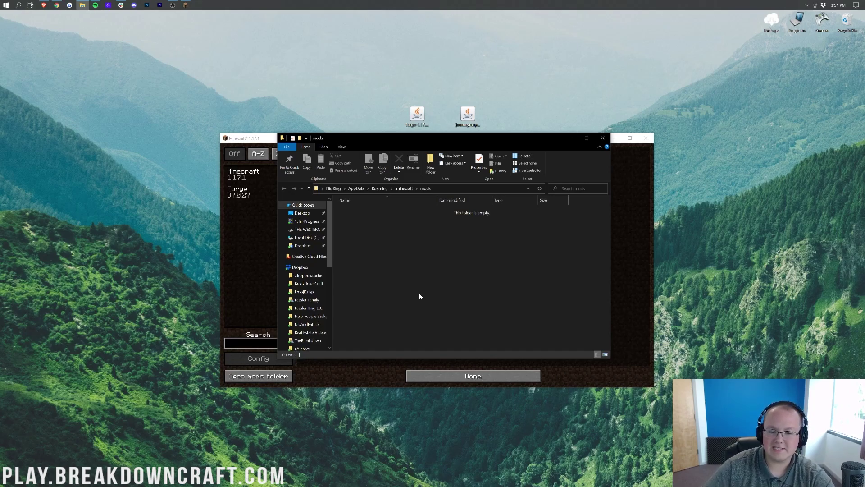
- Copy the JourneyMap mod file from the desktop into the .minecraft mods folder
click(466, 119)
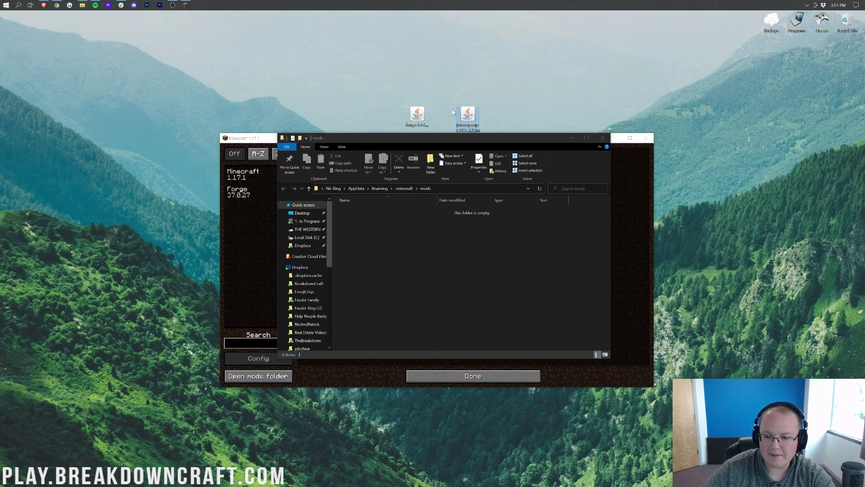
drag(453, 112, 706, 156)
drag(422, 258, 422, 258)
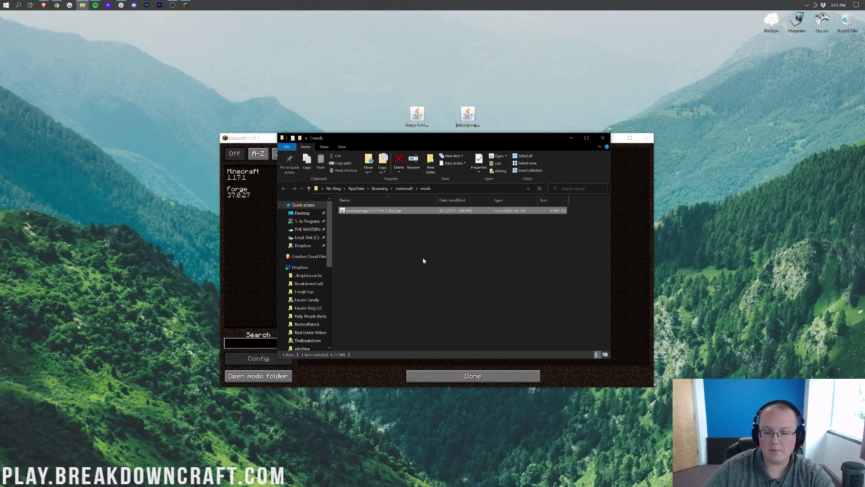
- Return to the game, leave the mod list and quit Minecraft
click(622, 240)
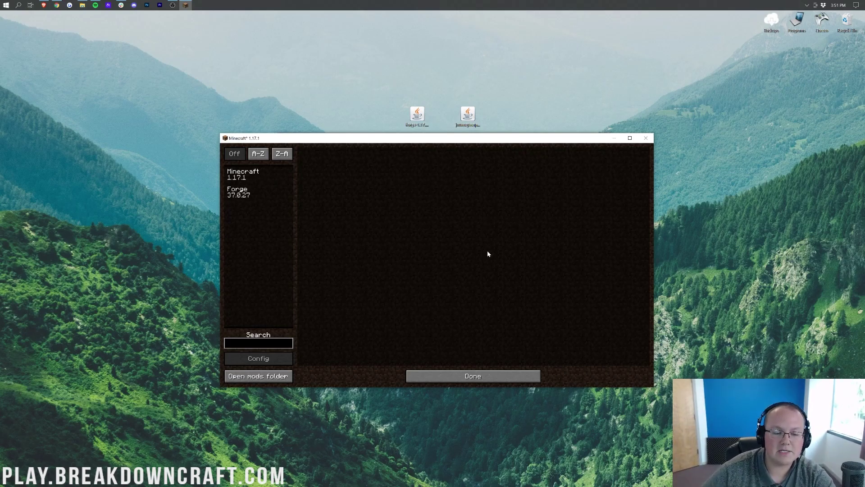
click(500, 371)
click(478, 300)
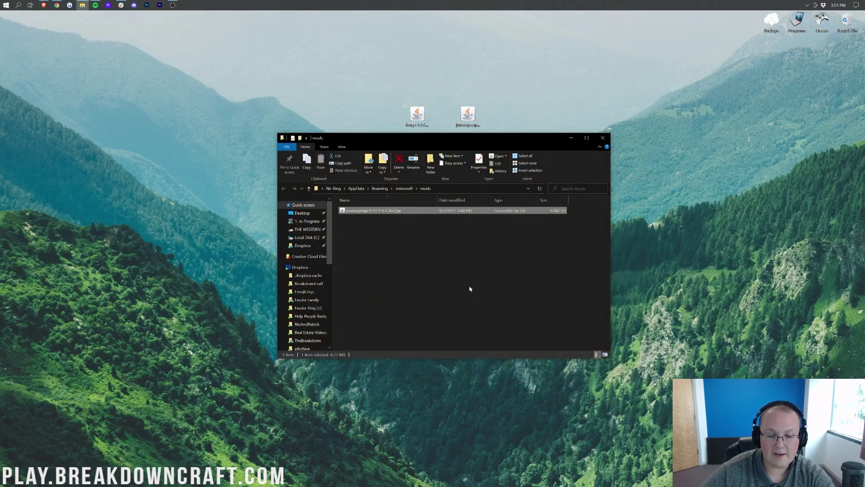
- Reopen the Minecraft Launcher and launch the game with the Play.BreakdownCraft.com installation
click(1, 3)
text(min)
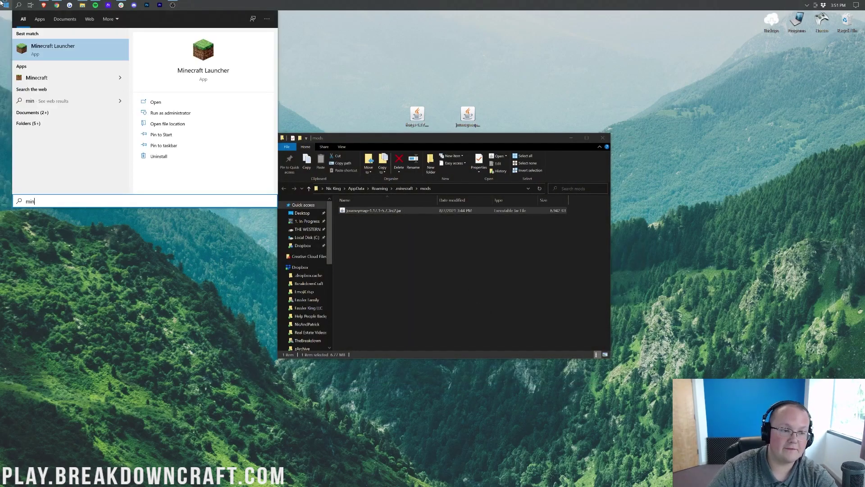
key(Return)
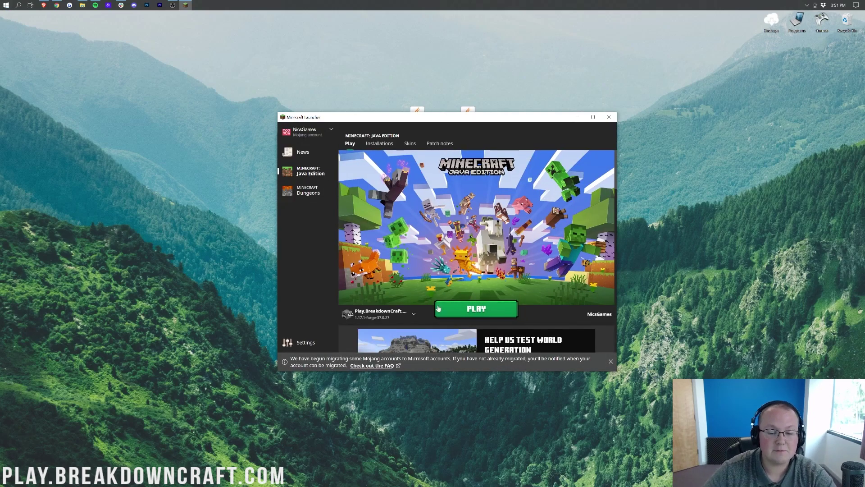
click(386, 316)
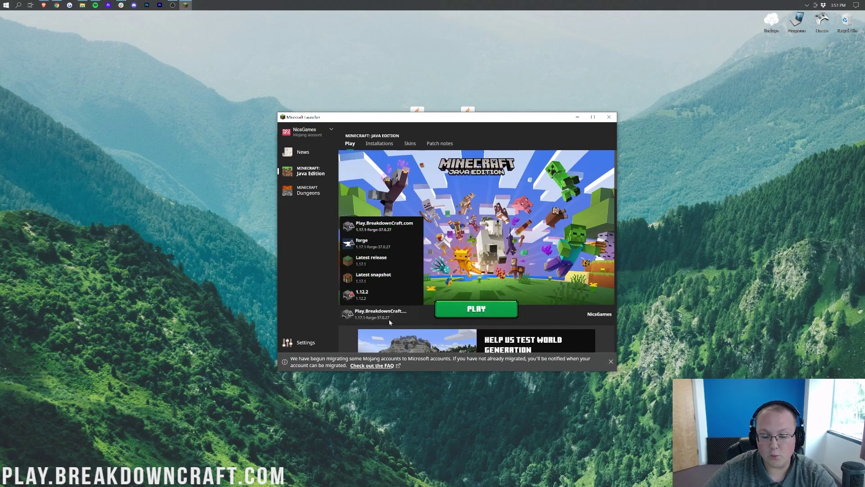
click(333, 326)
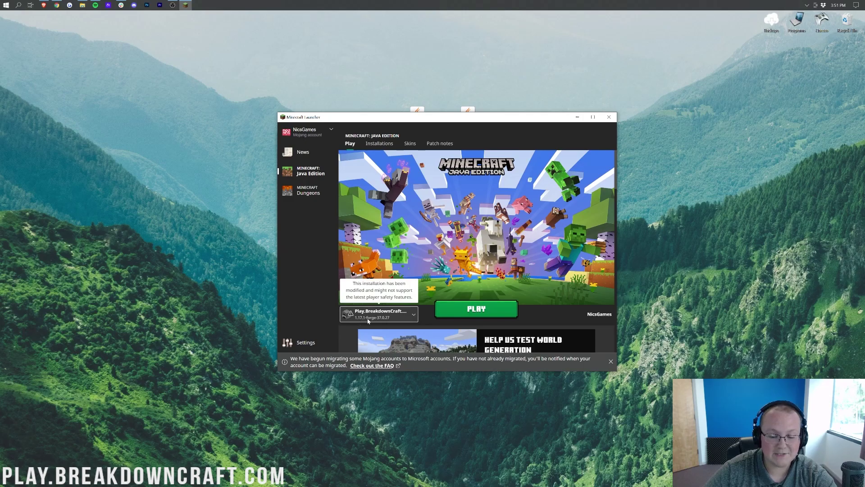
click(468, 315)
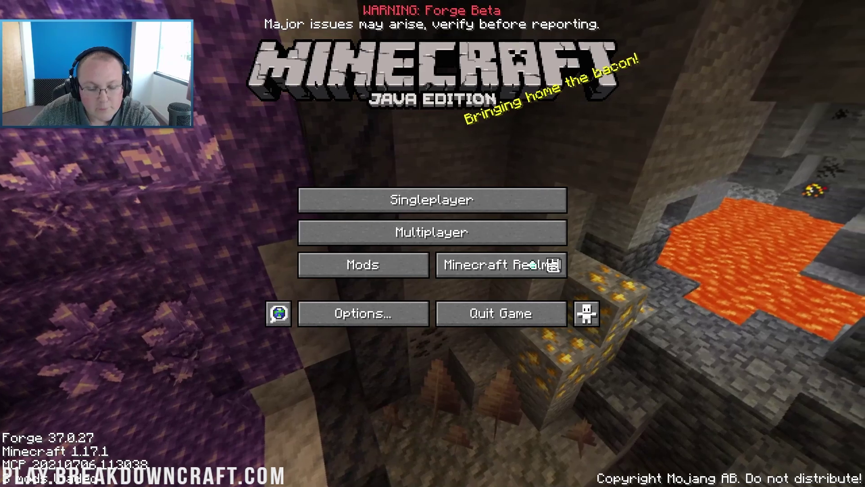
- View the details of Journeymap in the game's mod list and return to the title screen
click(367, 267)
click(89, 139)
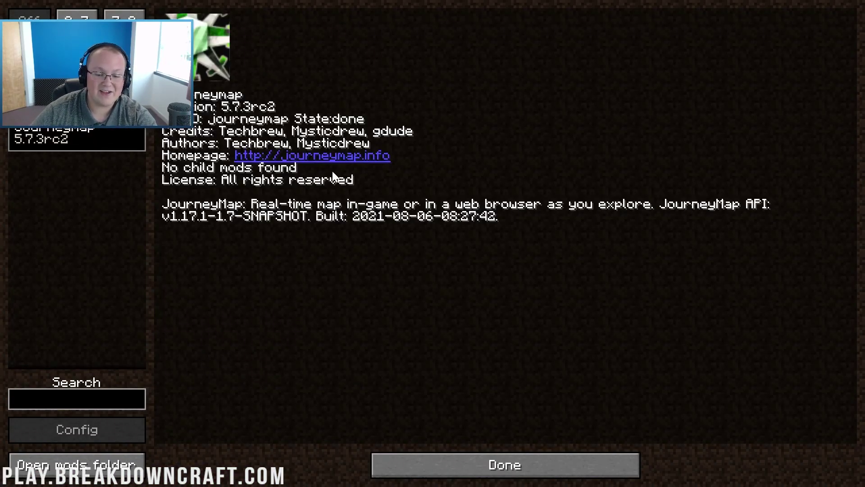
click(500, 464)
- Load the singleplayer world named Replay
click(433, 210)
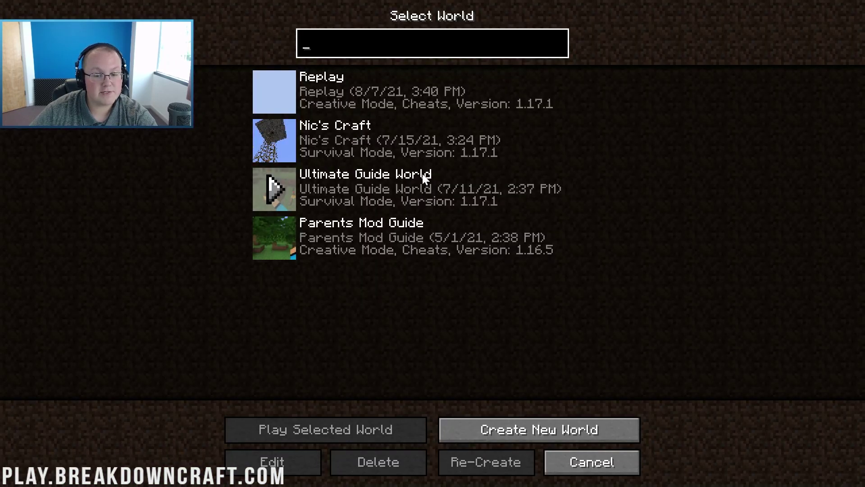
click(337, 88)
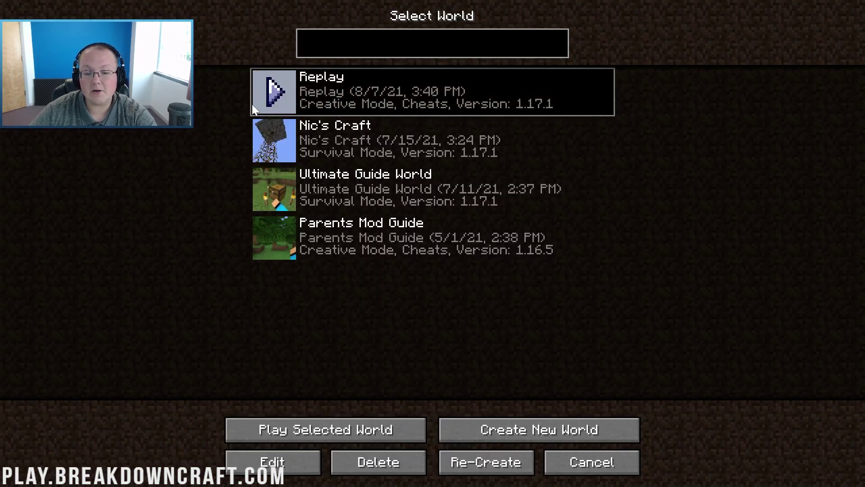
double_click(335, 92)
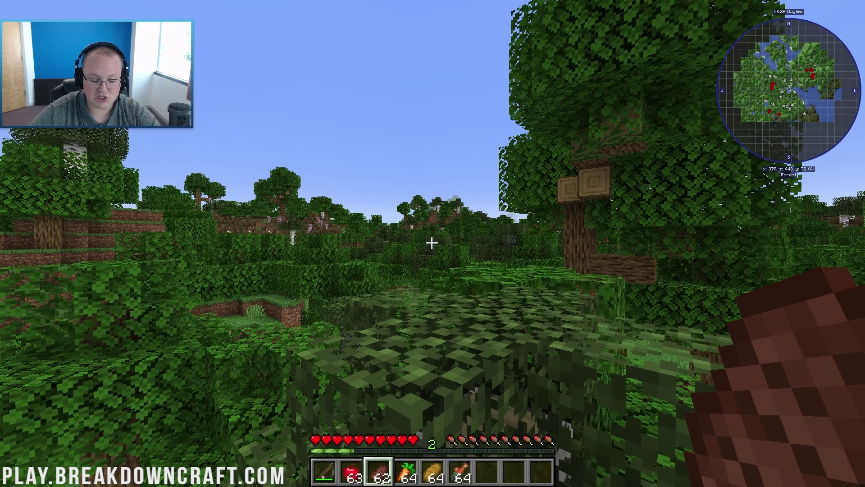
- Open JourneyMap's options from its map, examine the Waypoints and Fullscreen Map settings, and return to the world
key(j)
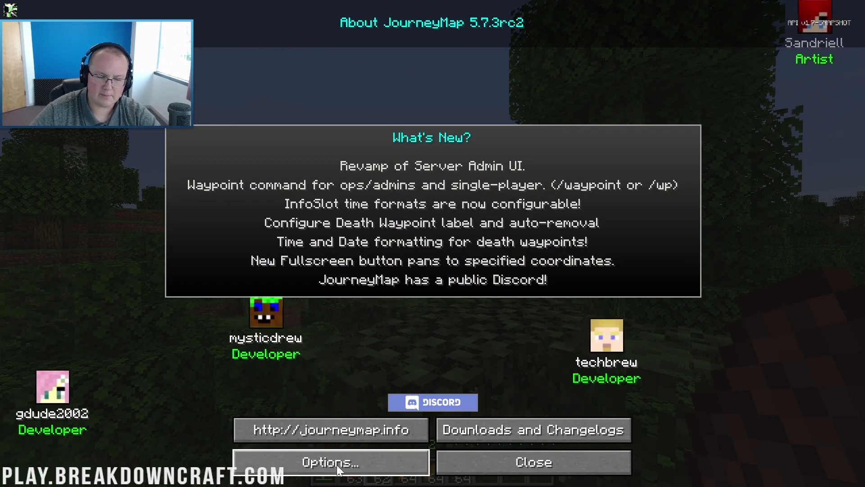
click(320, 464)
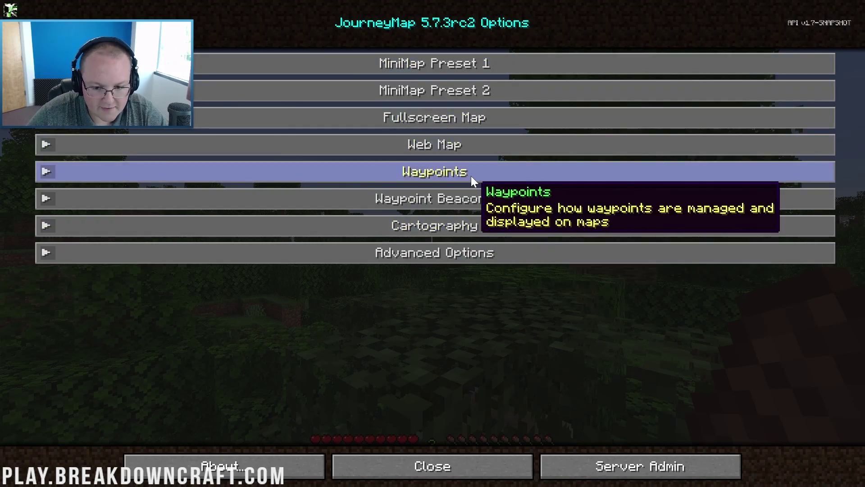
click(471, 176)
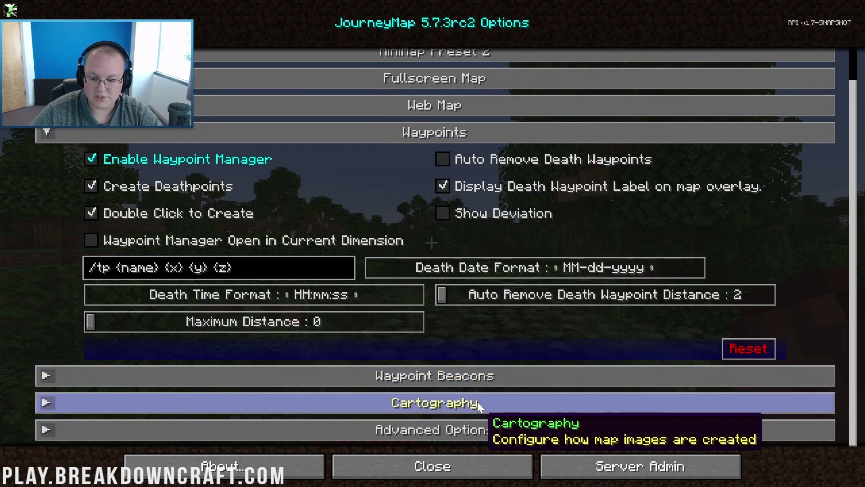
scroll(457, 257, up, 2)
click(441, 145)
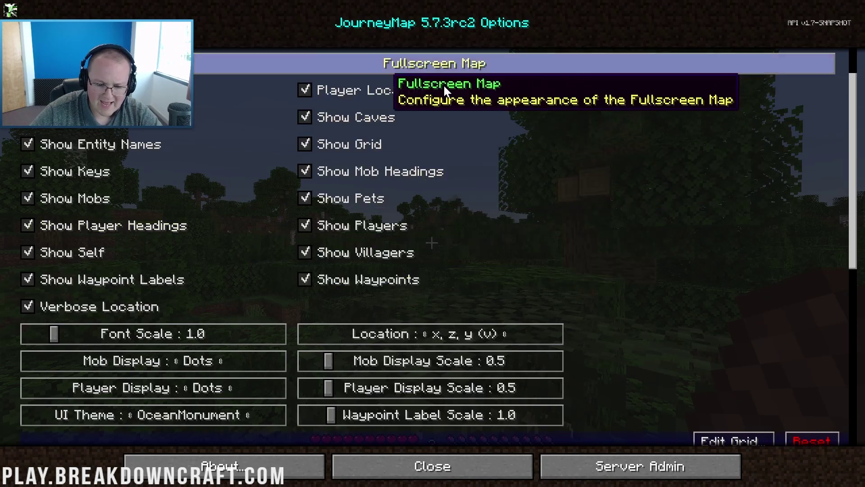
scroll(547, 211, down, 2)
scroll(546, 208, up, 5)
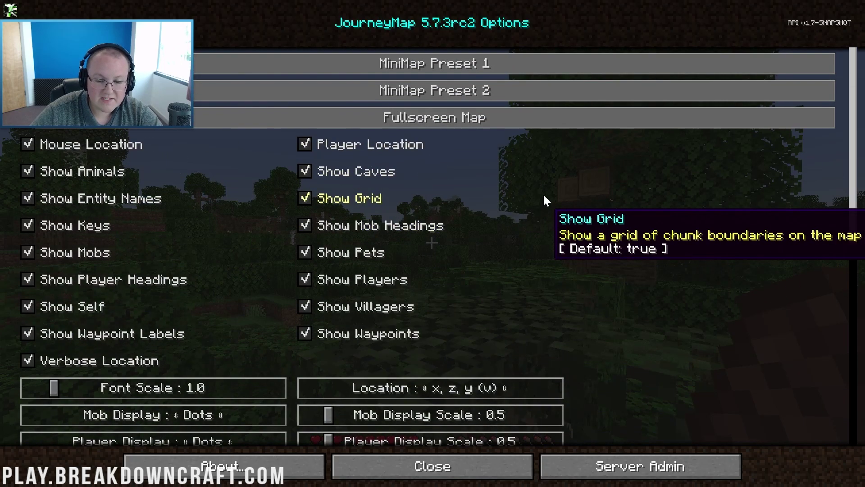
key(Escape)
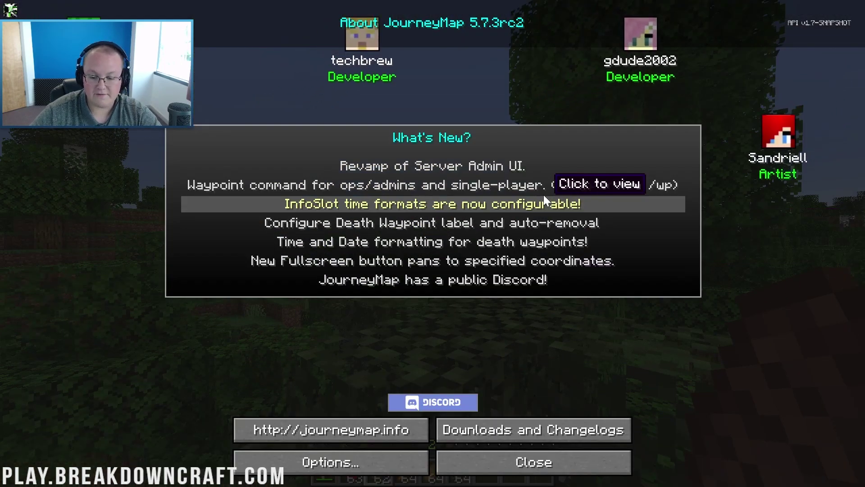
key(Escape)
key(Escape)
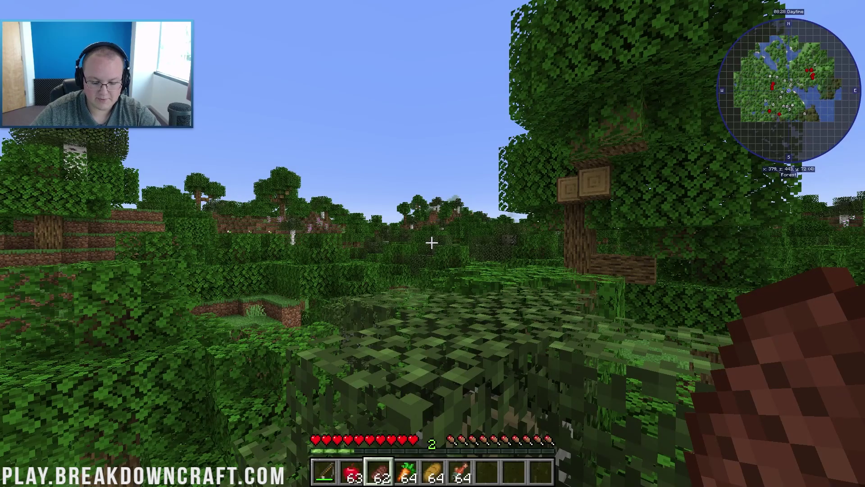
- Open JourneyMap's full-screen map, look over the categories of its options screen, and return to the world
key(j)
key(Escape)
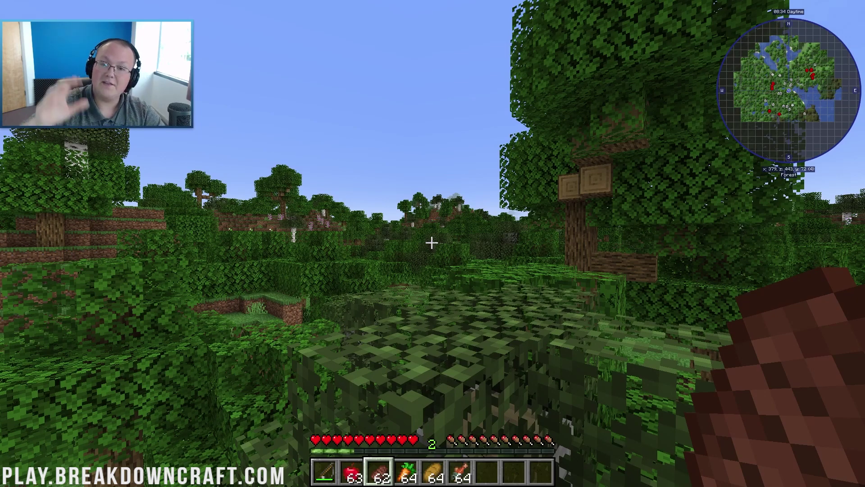
key(j)
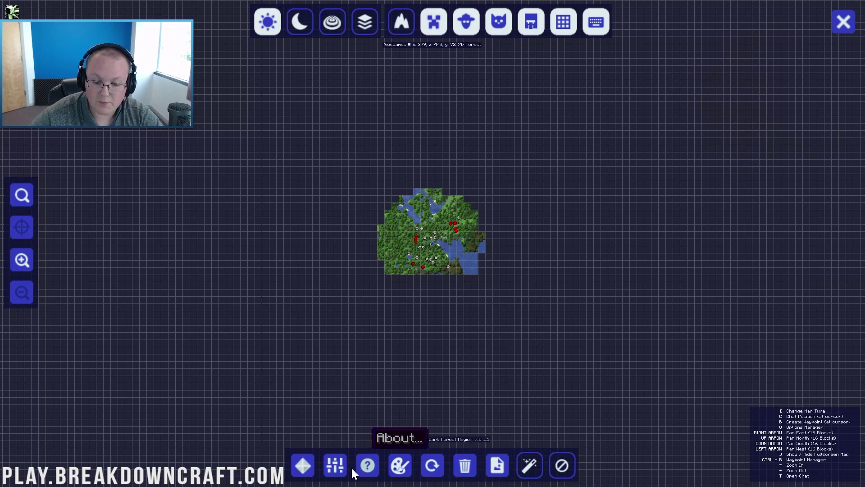
click(333, 472)
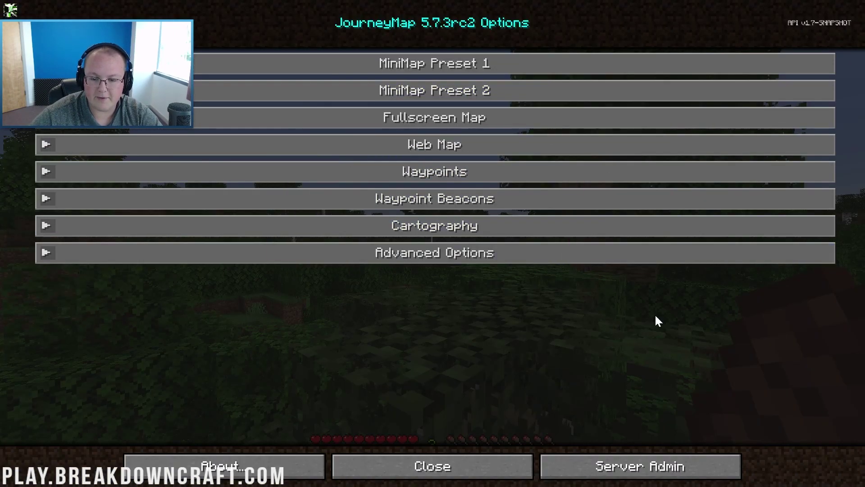
click(508, 458)
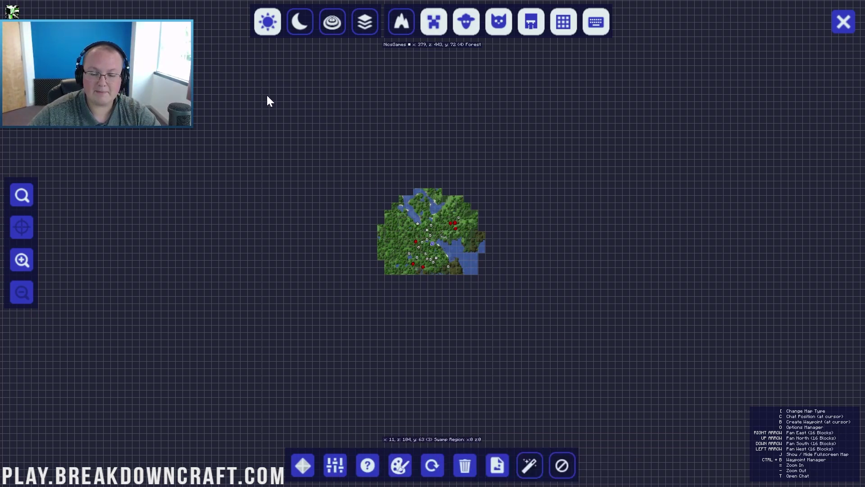
key(j)
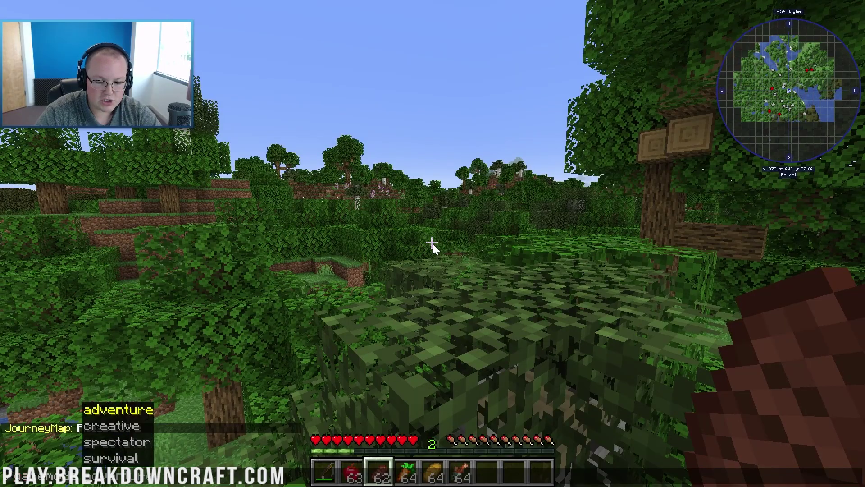
- Set the game mode to creative with the gamemode command and start flying
text(c)
key(Return)
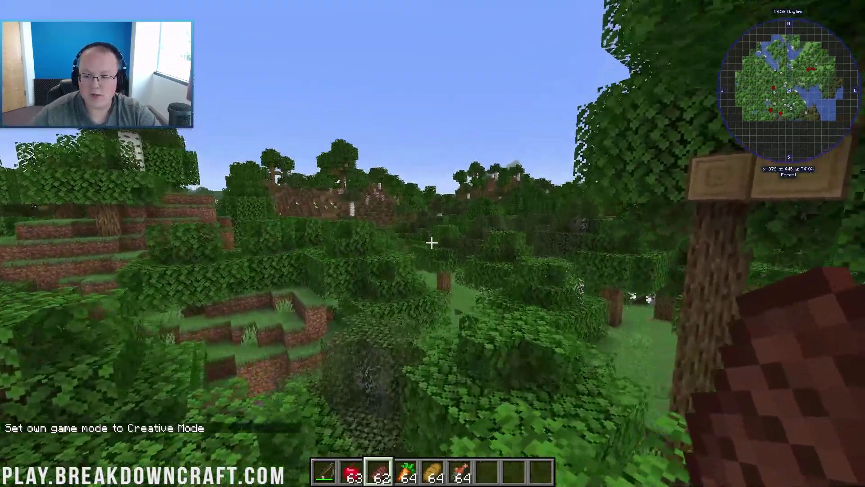
key(space)
key(space)
- Fly over the forest and wooded hills as far as the bay in the dark forest to map new terrain
key(w)
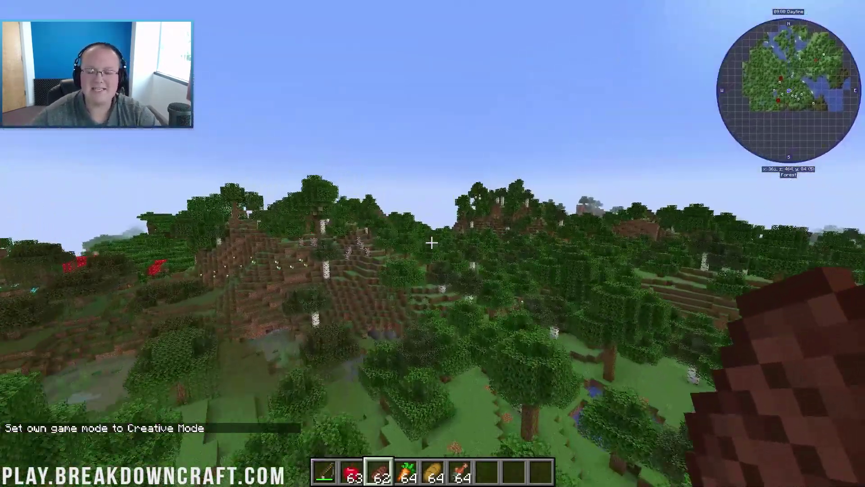
key(w)
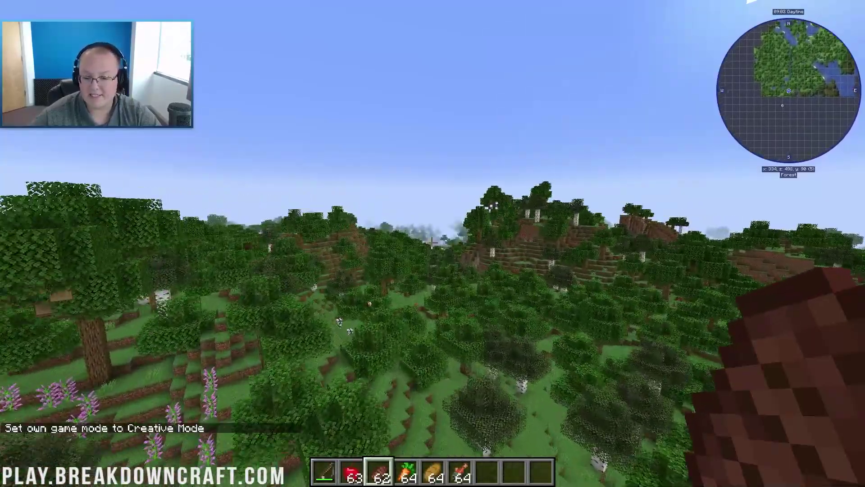
key(w)
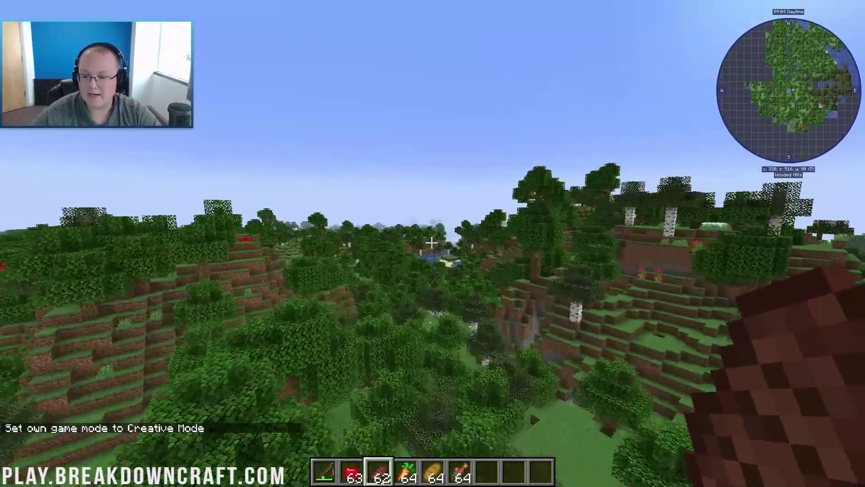
key(w)
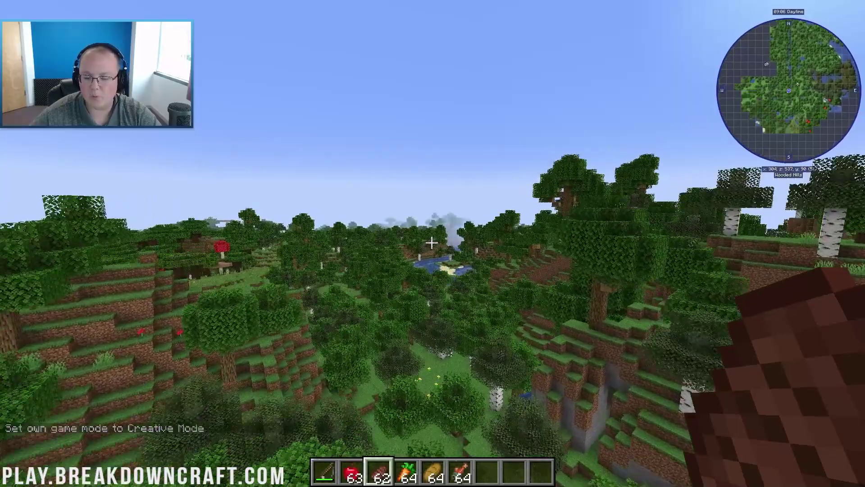
key(w)
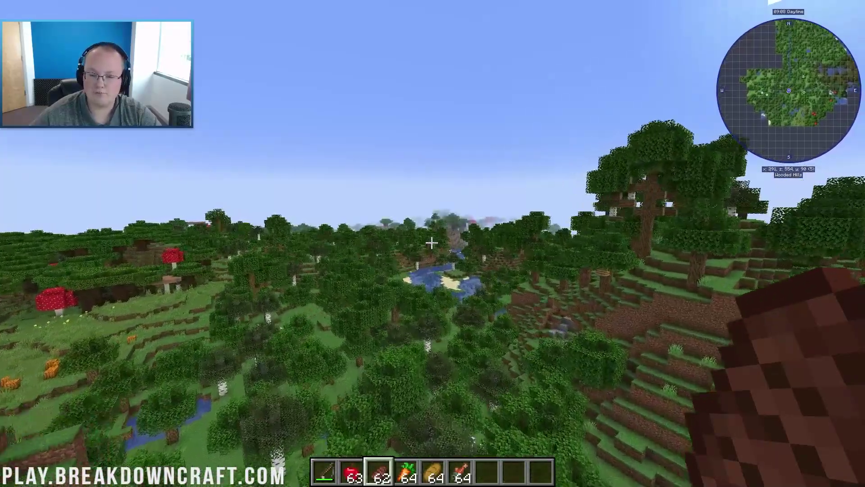
key(w)
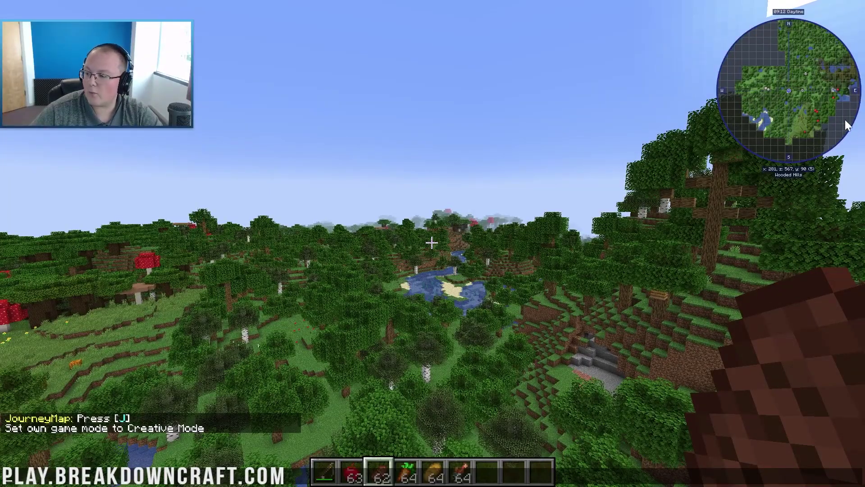
key(w)
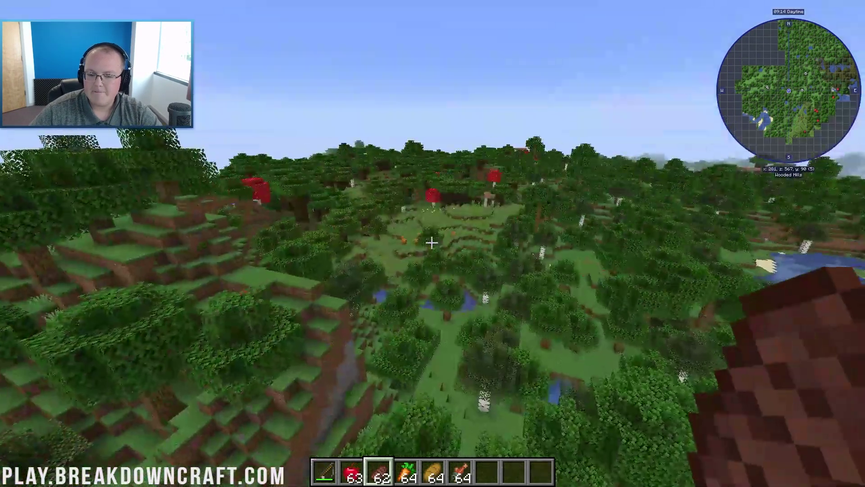
key(w)
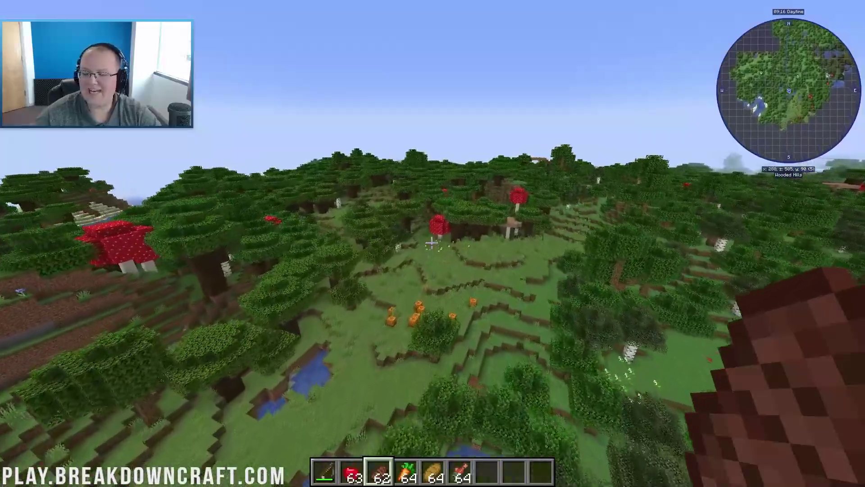
key(w)
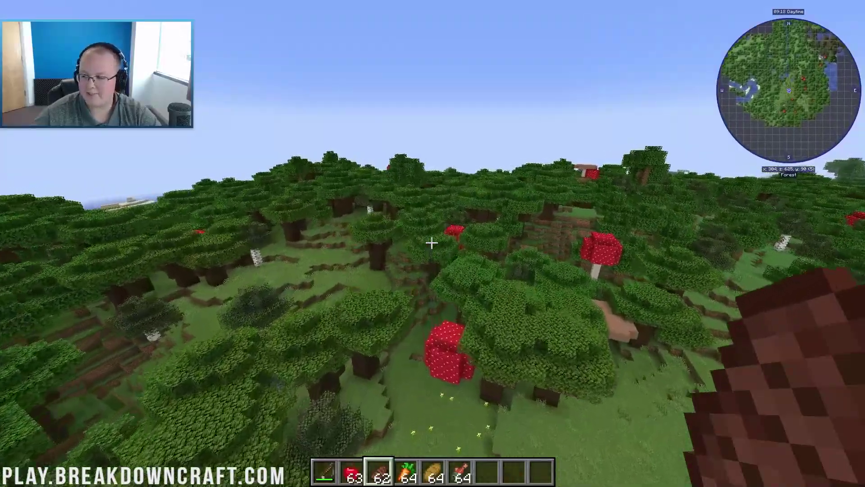
key(w)
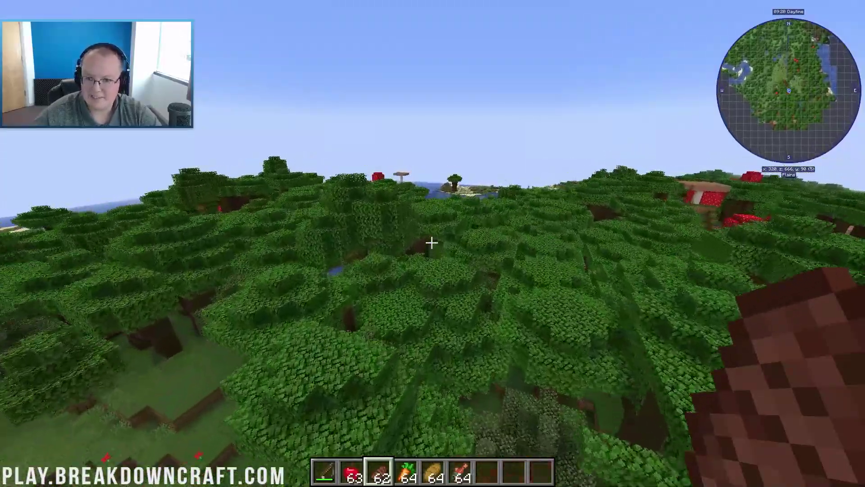
key(w)
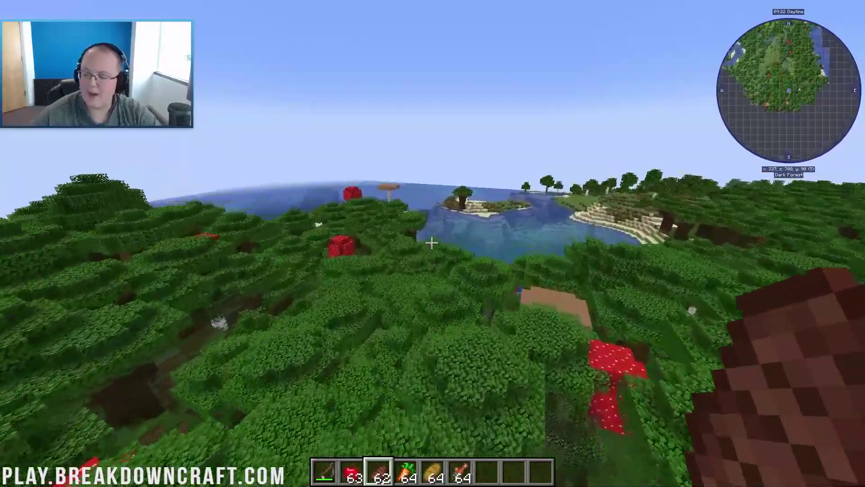
key(w)
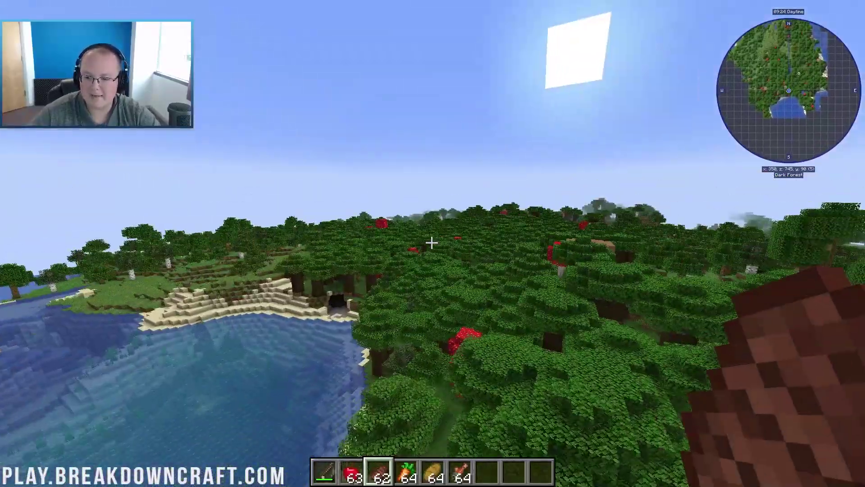
- Open the full-screen map and bring the newly explored area around the bay into view
key(j)
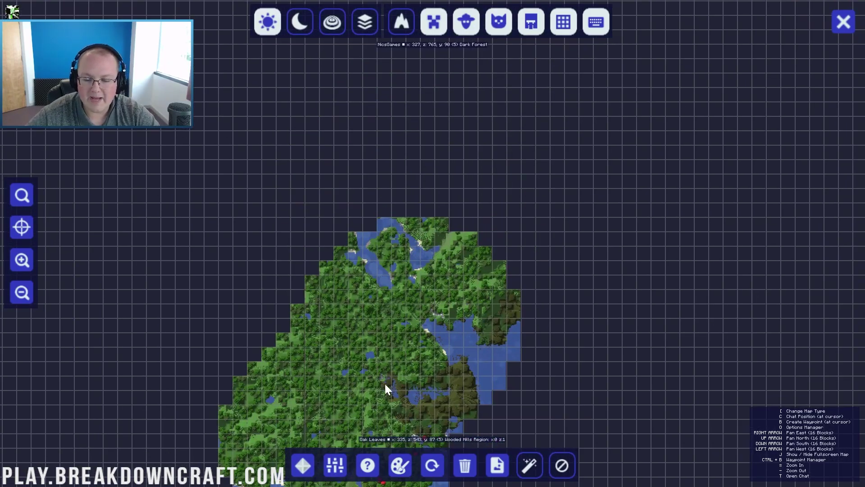
drag(385, 383, 293, 122)
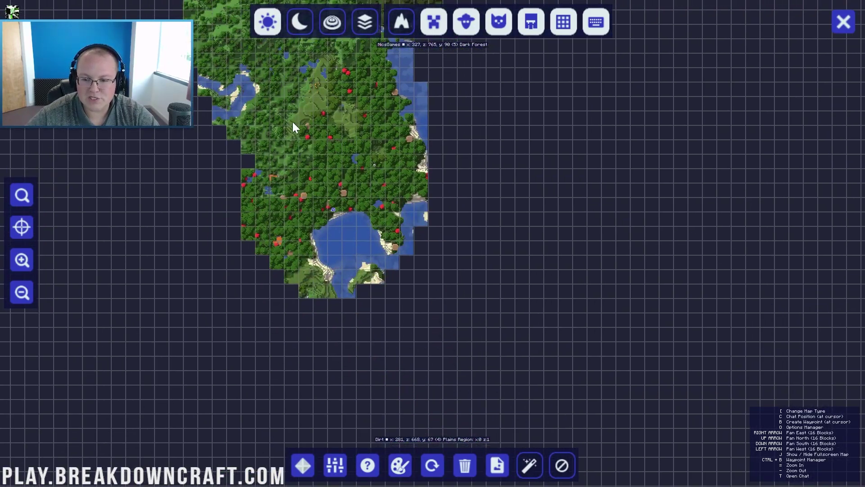
key(b)
key(Escape)
drag(468, 210, 348, 163)
key(b)
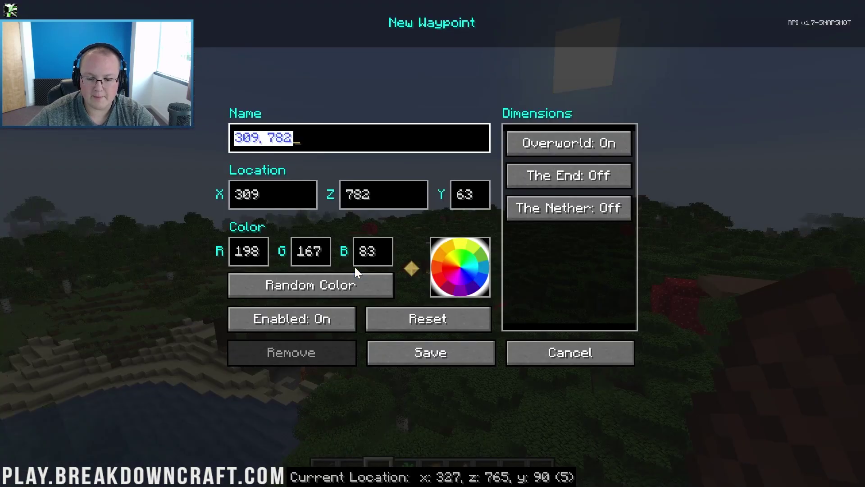
key(Escape)
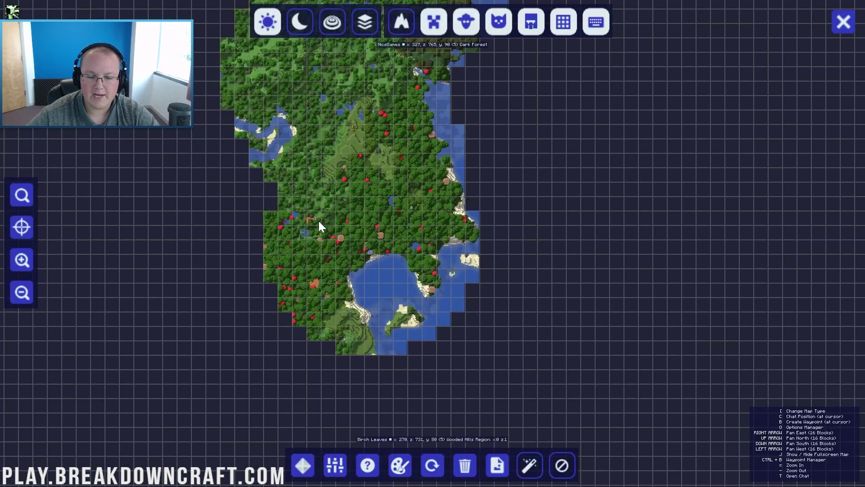
- Create and save a waypoint named Spawn at X 314, Z 614 on the full-screen map
drag(382, 238, 393, 315)
drag(377, 204, 382, 236)
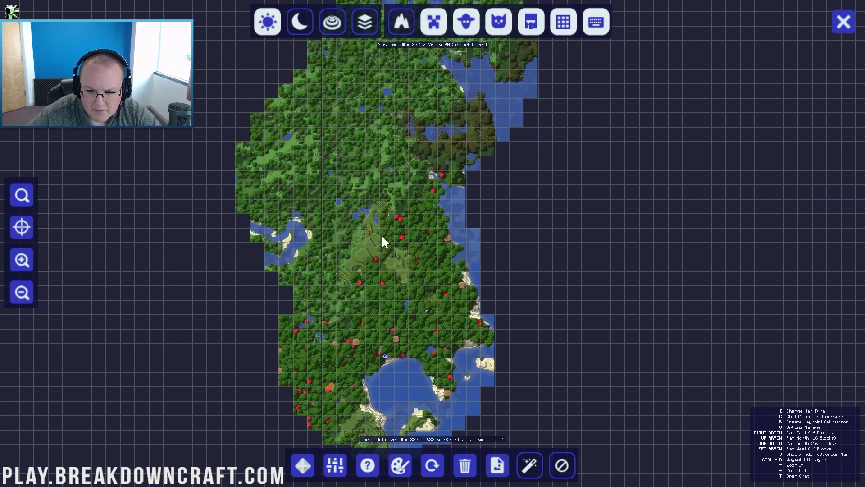
key(b)
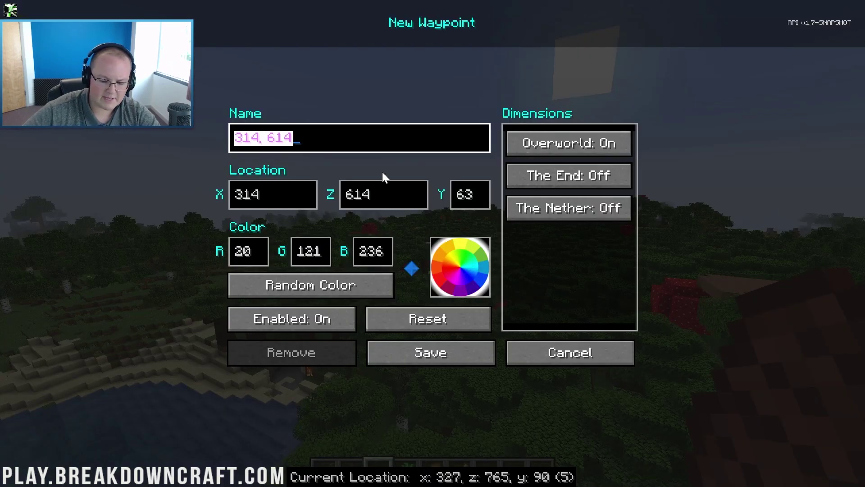
text(sp)
key(BackSpace)
key(BackSpace)
text(Sp)
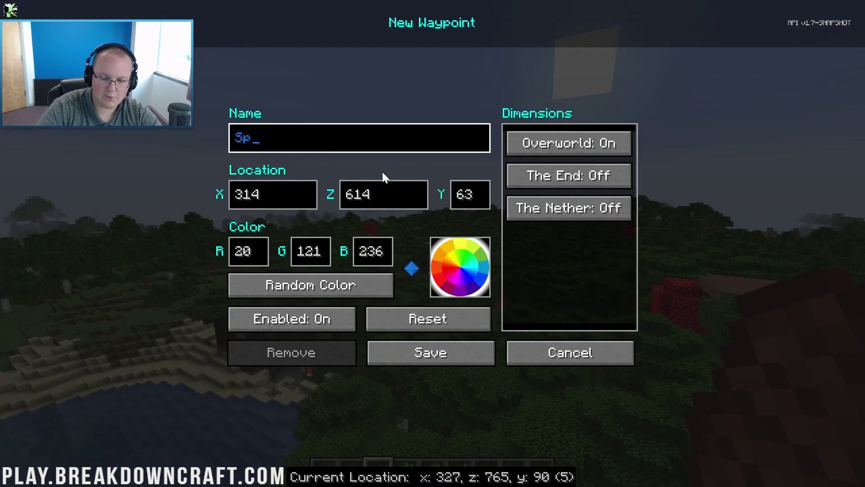
text(awn)
click(444, 360)
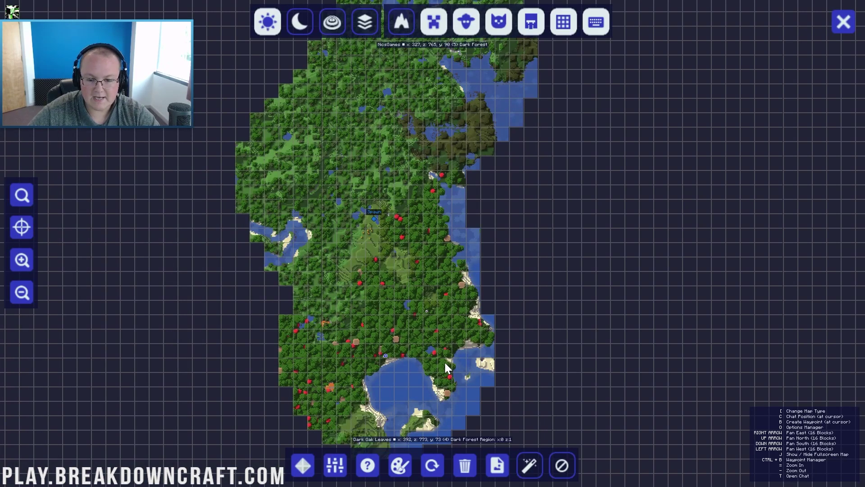
- Return to the world and fly farther west over the dark forest to about X 248, Z 799
key(Escape)
key(Escape)
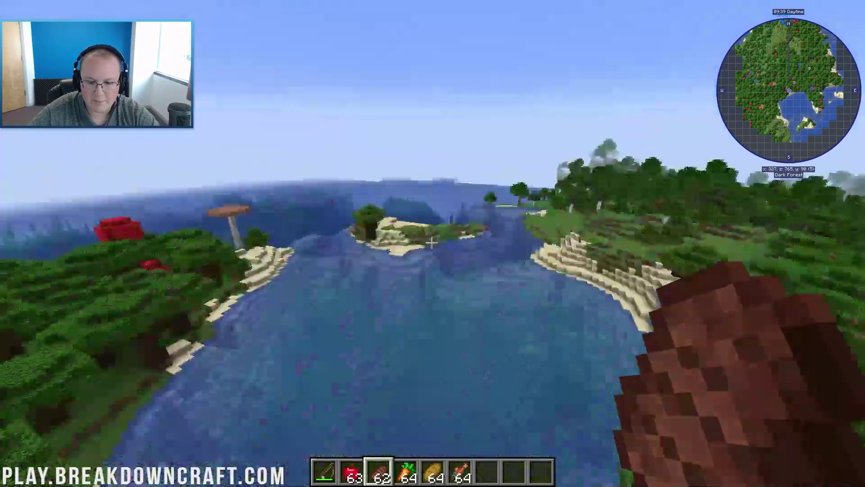
key(w)
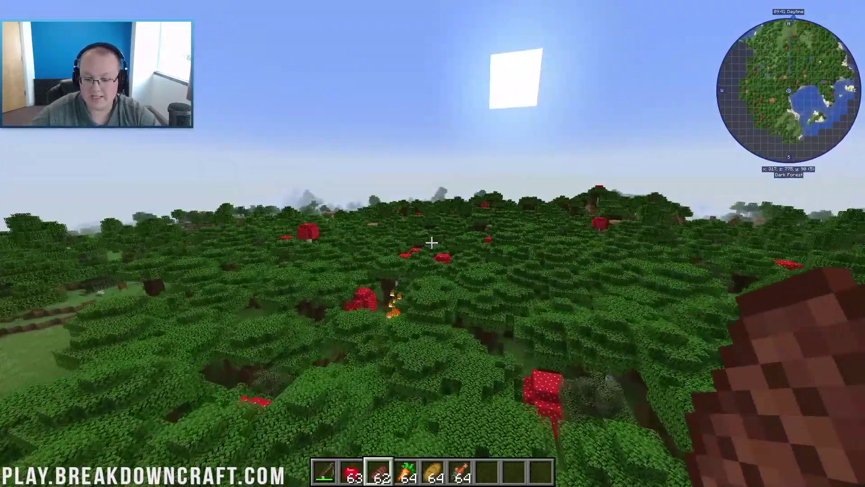
key(w)
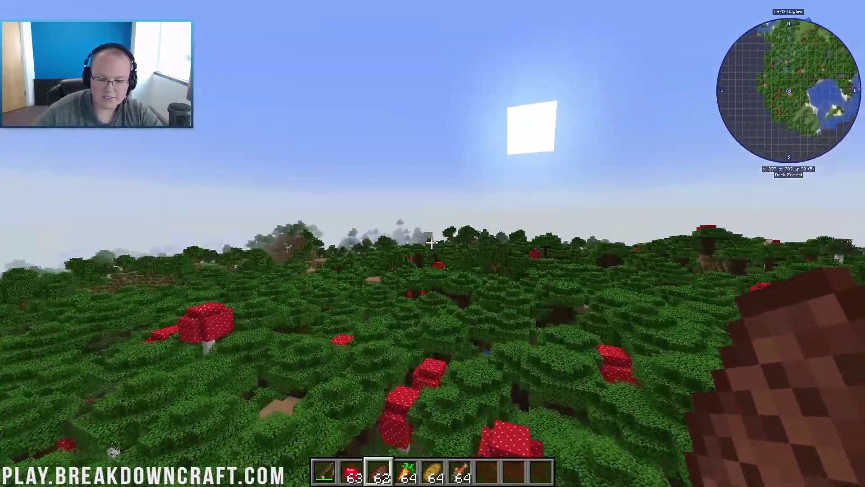
- Add a dark red waypoint named Dark Oak Forest at the current position, X 248, Z 799, Y 90, through the waypoint manager
key(j)
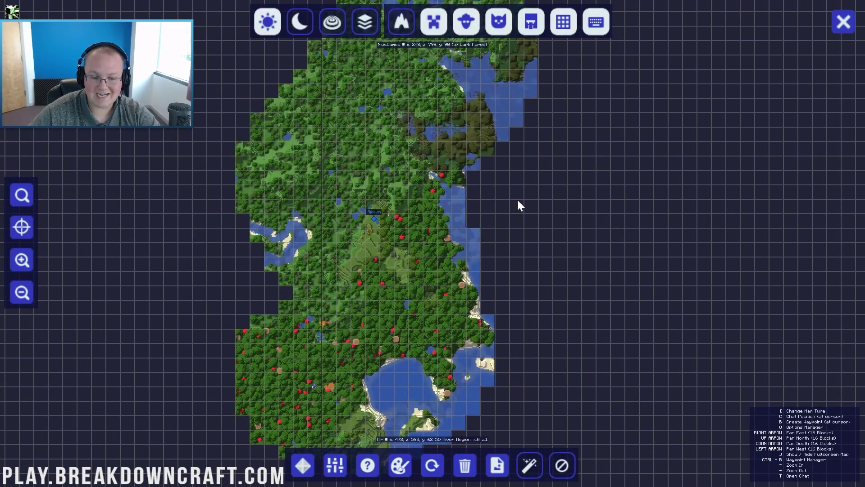
click(301, 461)
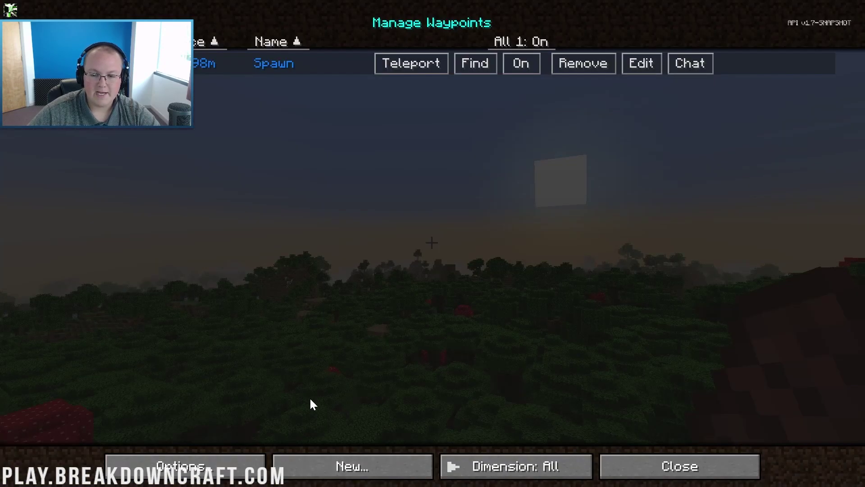
click(332, 467)
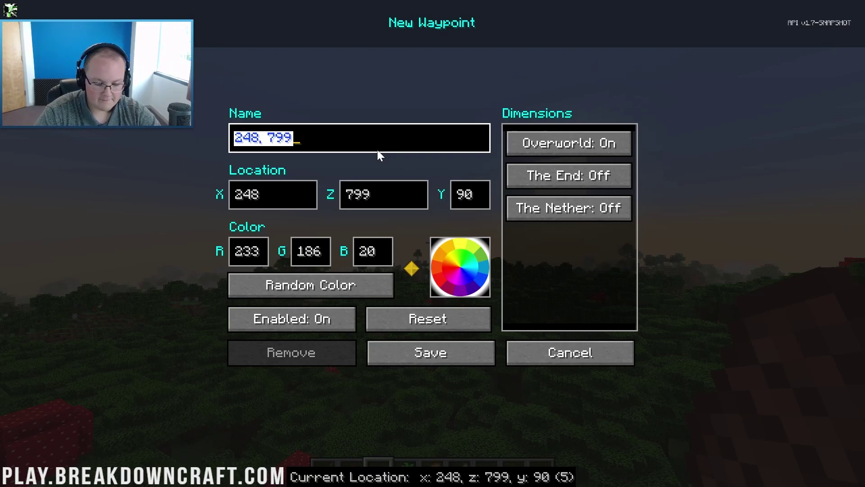
text(for)
key(BackSpace)
key(BackSpace)
key(BackSpace)
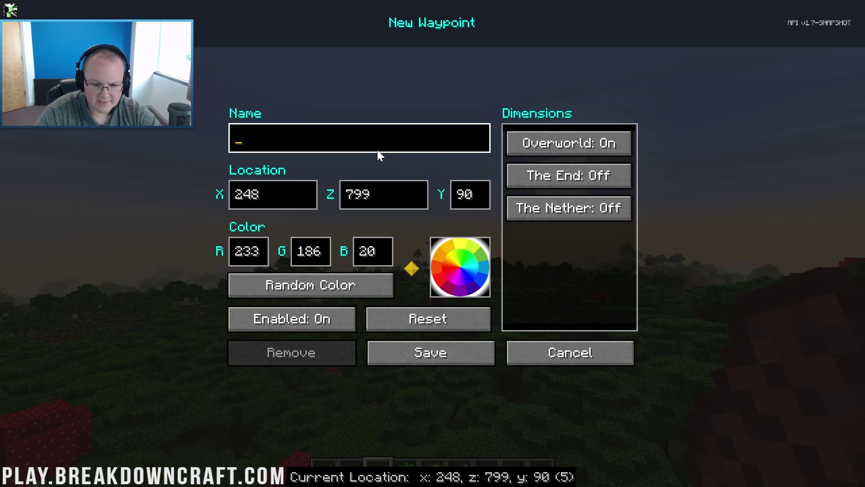
text(Dark Oak Forest)
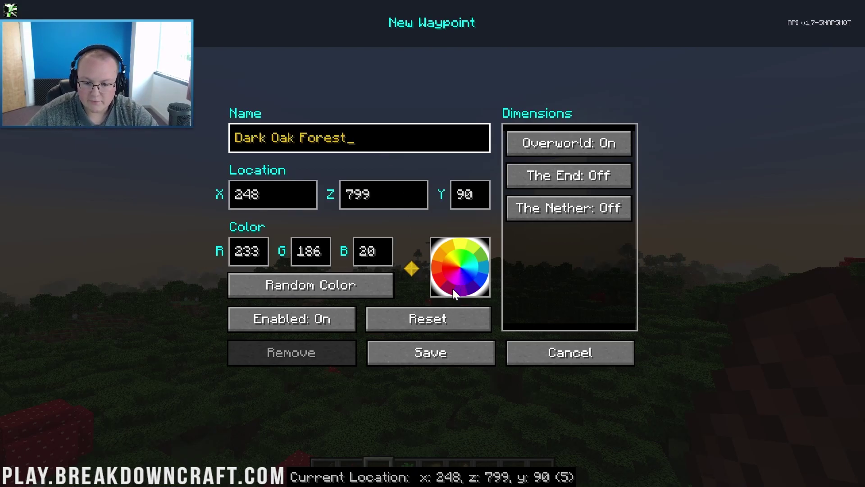
click(471, 353)
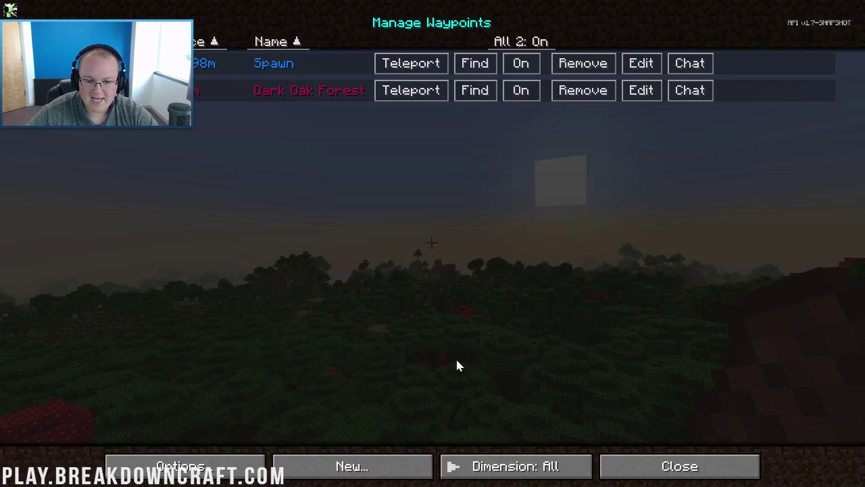
- Close the waypoint manager and fly south over the dark forest to the wooded hills at about X 262, Z 945
click(666, 469)
key(Escape)
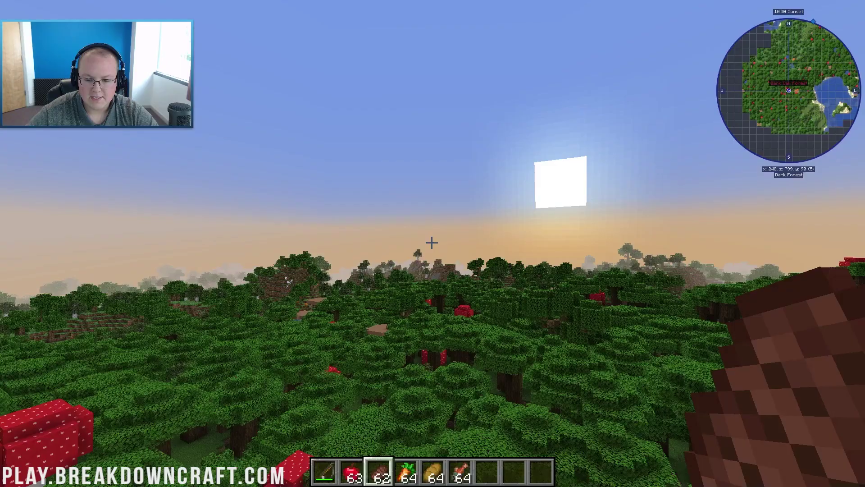
key(w)
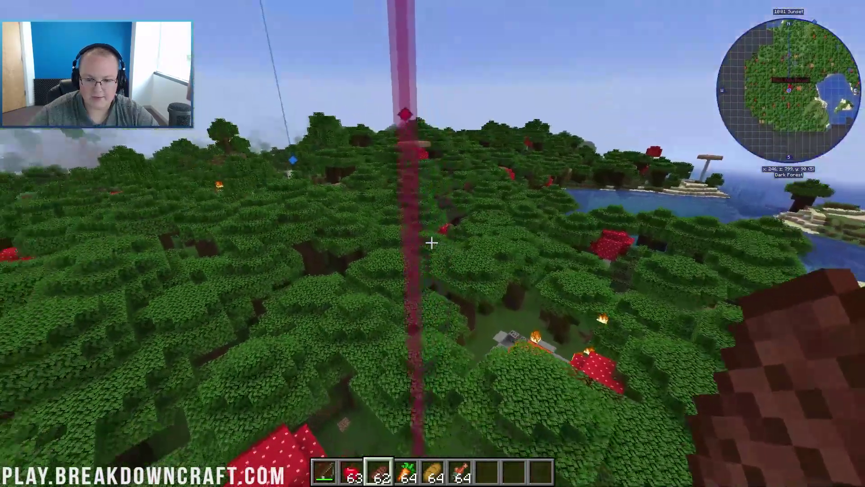
key(w)
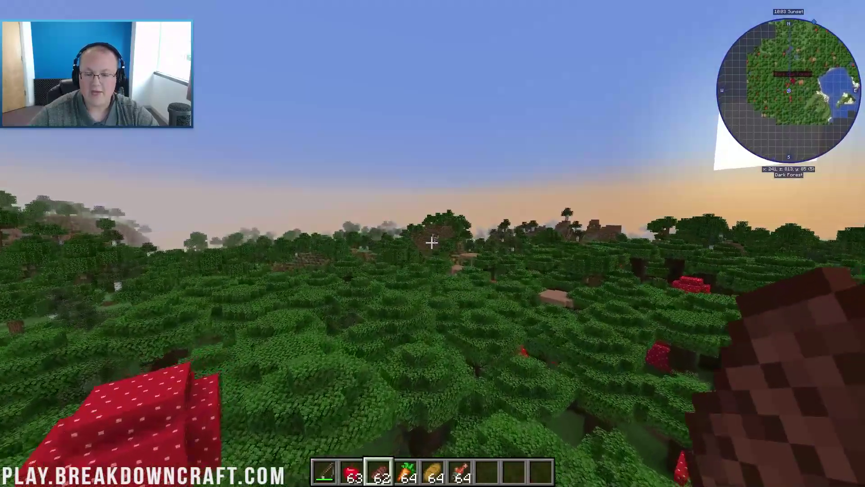
key(w)
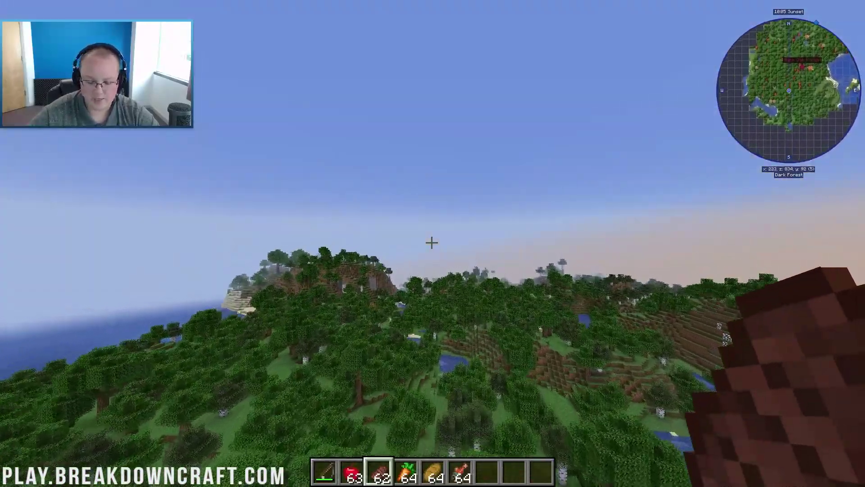
key(w)
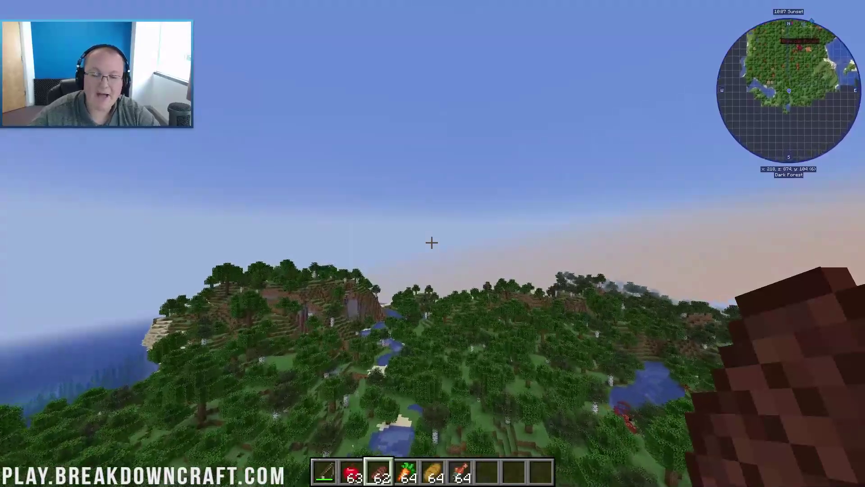
key(w)
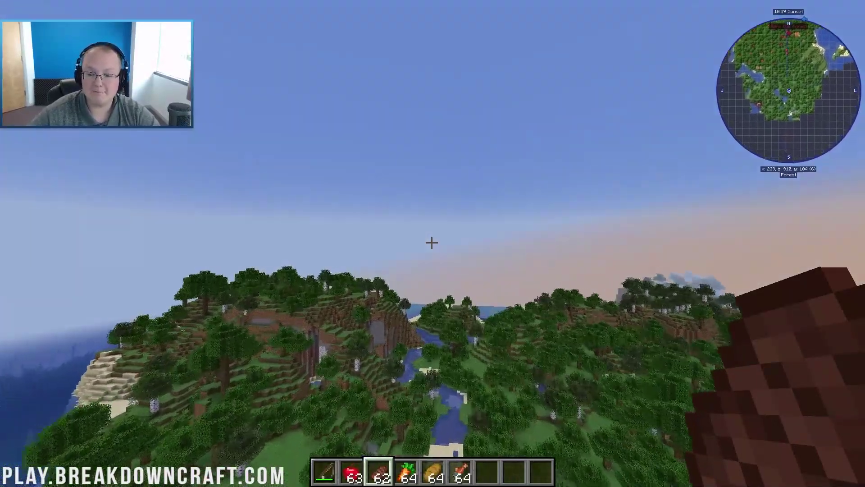
key(w)
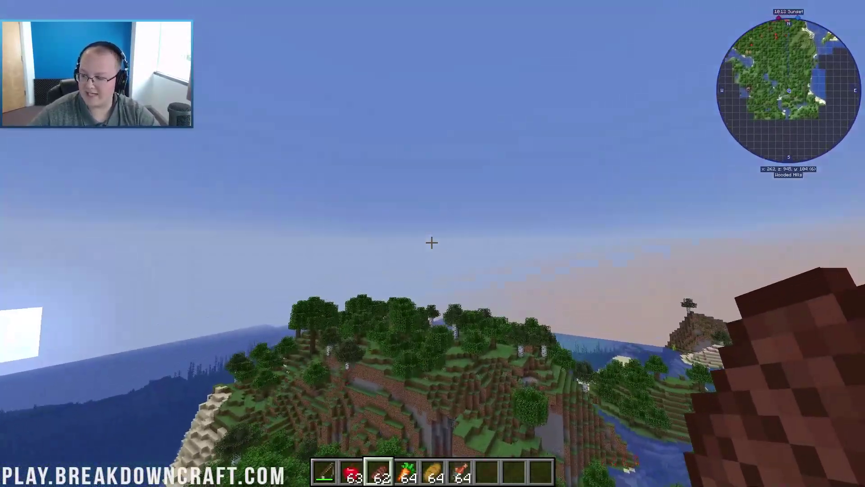
- Fly on southwest along the coast to the birch forest at about X 191, Z 1162
key(w)
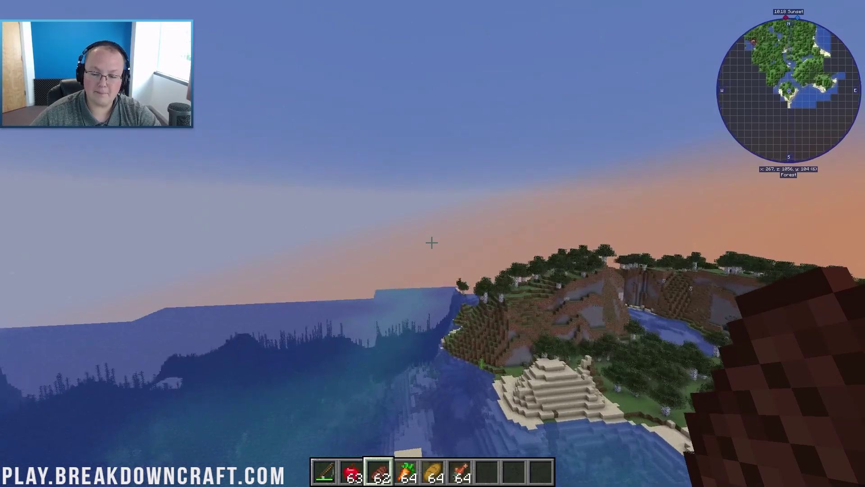
key(w)
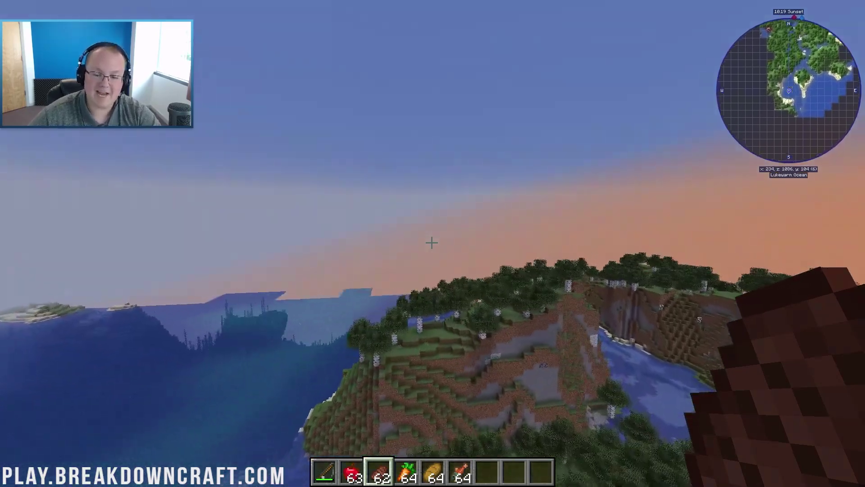
key(w)
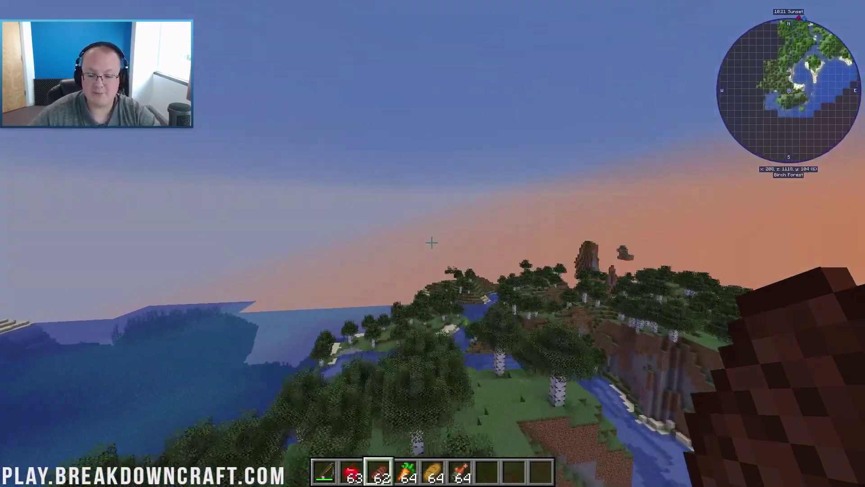
key(w)
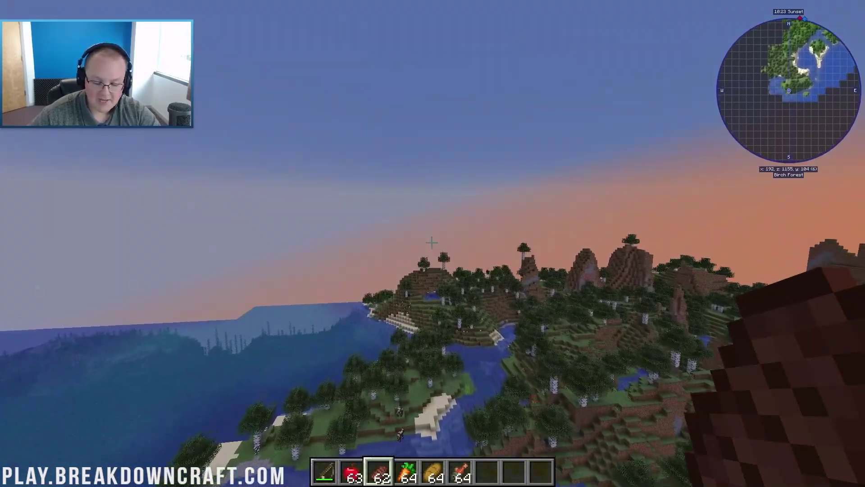
- Open the full-screen map, zoom out fully and examine the explored land and both waypoints
key(j)
scroll(336, 212, down, 1)
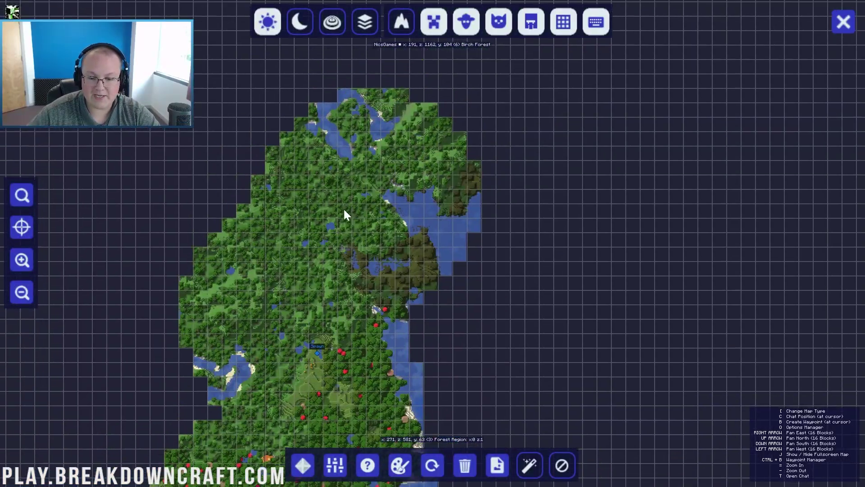
drag(344, 209, 437, 98)
scroll(436, 216, down, 1)
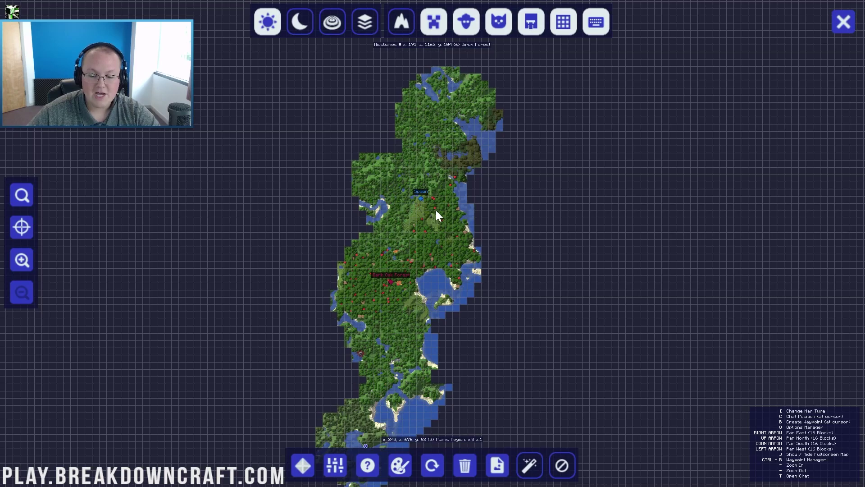
mouse_move(429, 261)
mouse_down()
mouse_move(474, 123)
mouse_move(459, 168)
mouse_move(416, 226)
mouse_move(380, 191)
mouse_move(298, 183)
mouse_move(269, 152)
mouse_up()
drag(336, 357, 149, 270)
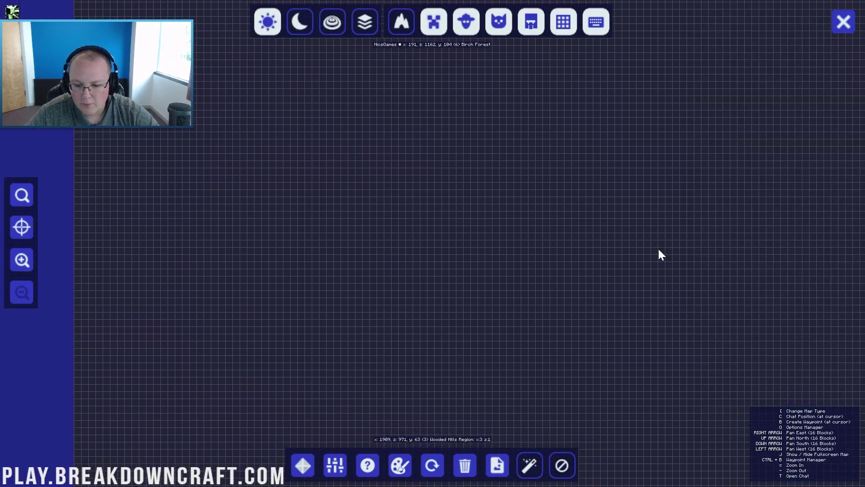
- Start a new waypoint at X 400, Z 904 on the full-screen map, cancel it and return to the world
key(b)
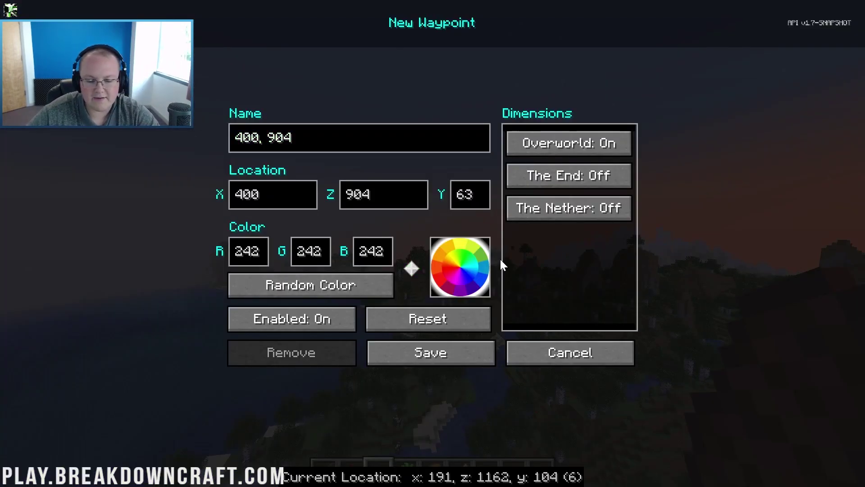
click(535, 345)
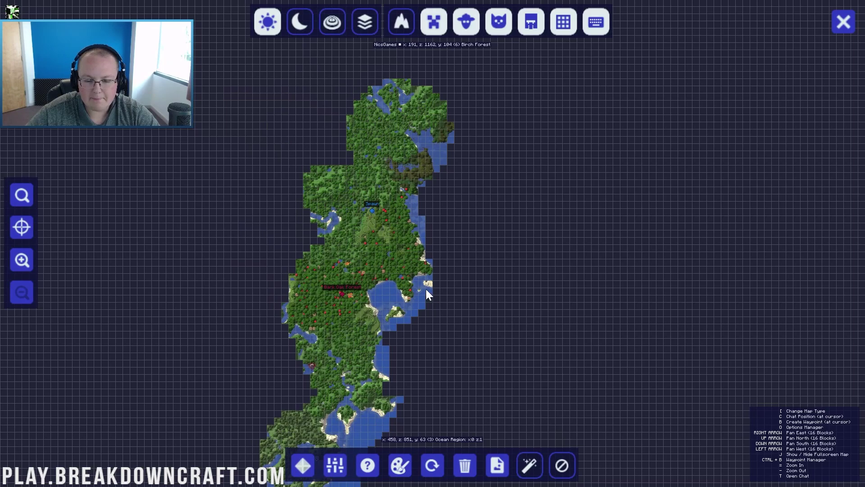
drag(426, 294, 469, 239)
key(Escape)
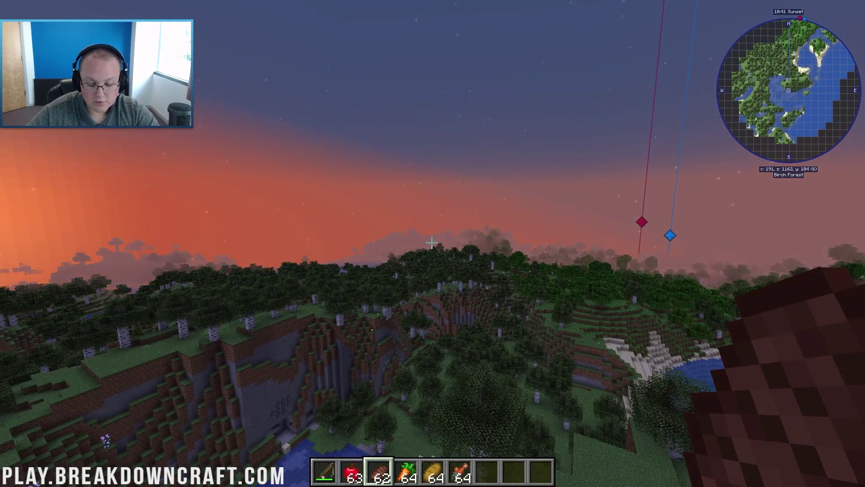
- Reopen the full-screen map and compare its Night and Topography map types with the day view
key(j)
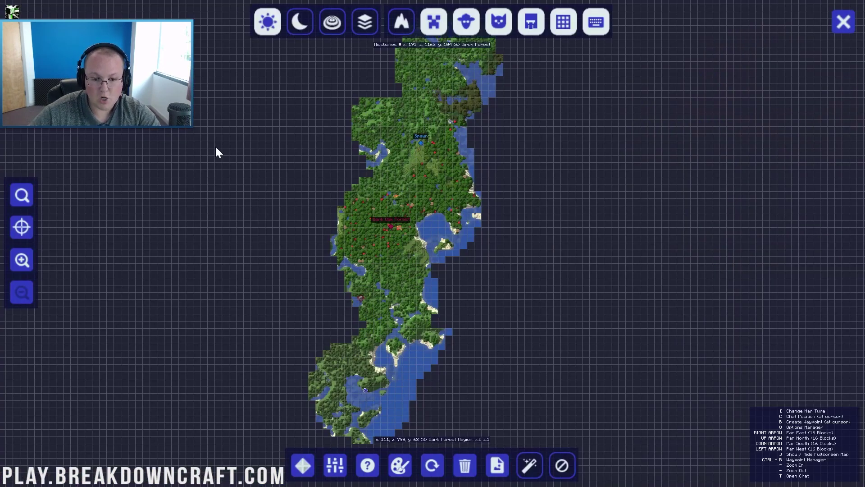
click(297, 23)
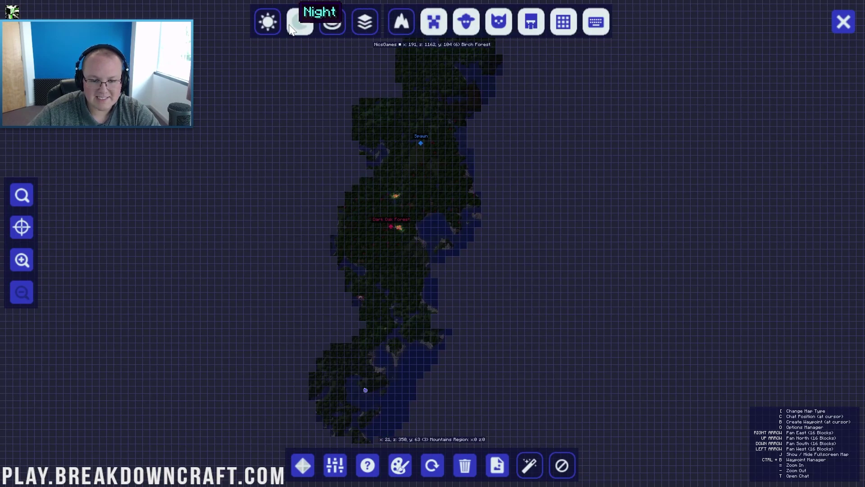
click(265, 31)
click(340, 28)
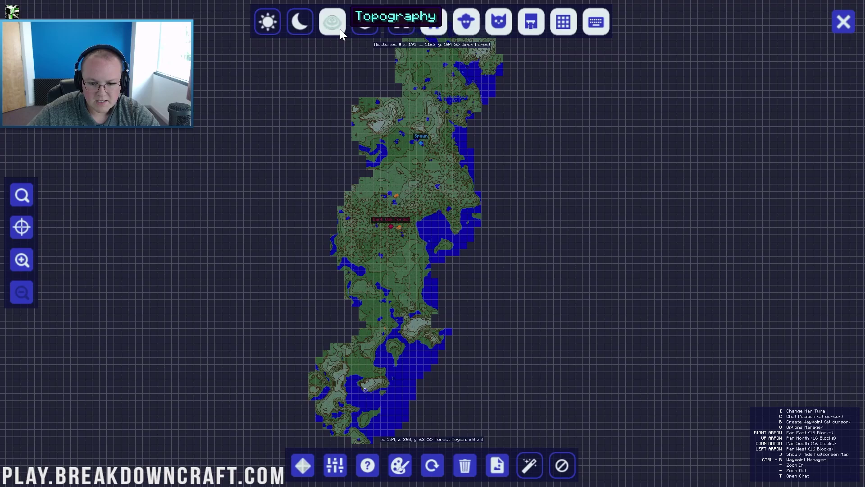
click(267, 22)
click(363, 24)
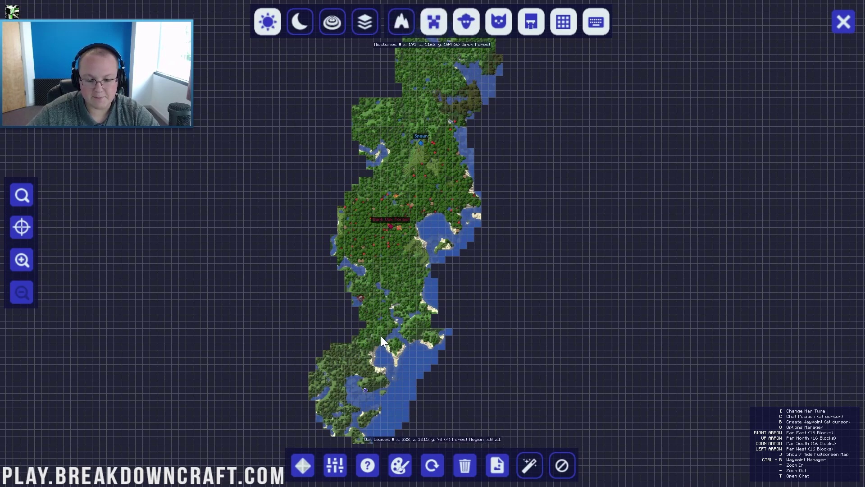
- Set MiniMap Preset 1 to the HH:mm real game time format and a Square shape in the JourneyMap options, and return to the world
click(336, 470)
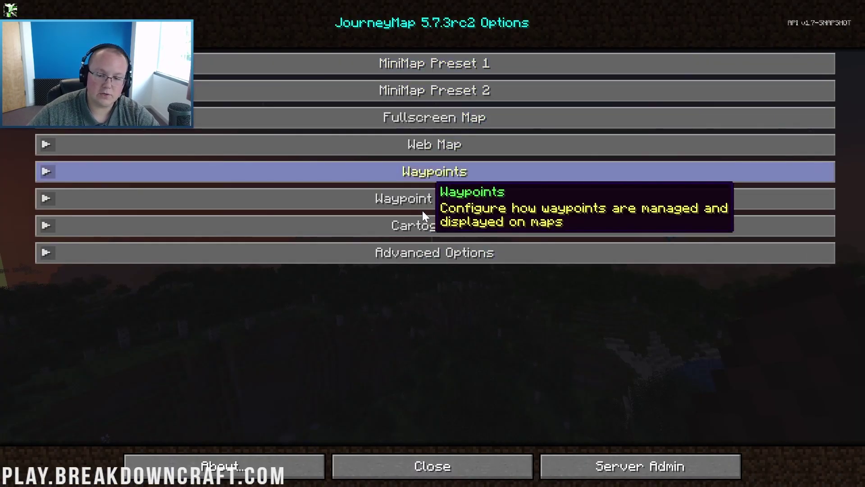
click(435, 65)
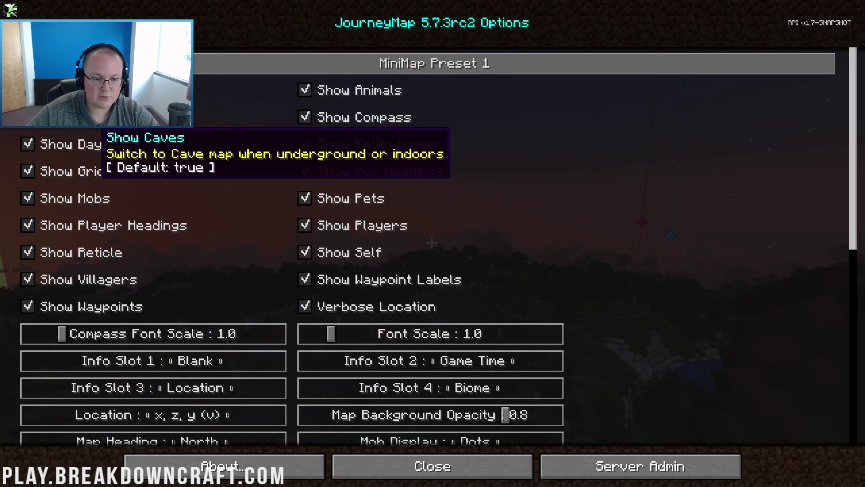
scroll(242, 331, down, 4)
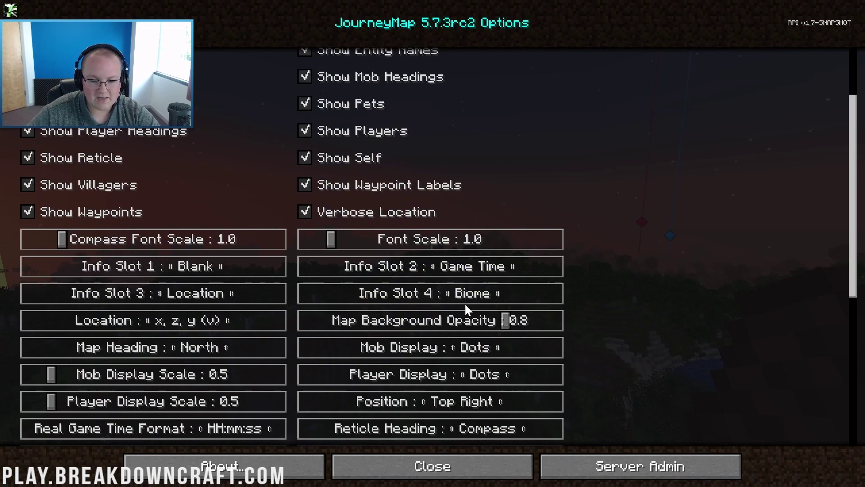
scroll(247, 342, down, 6)
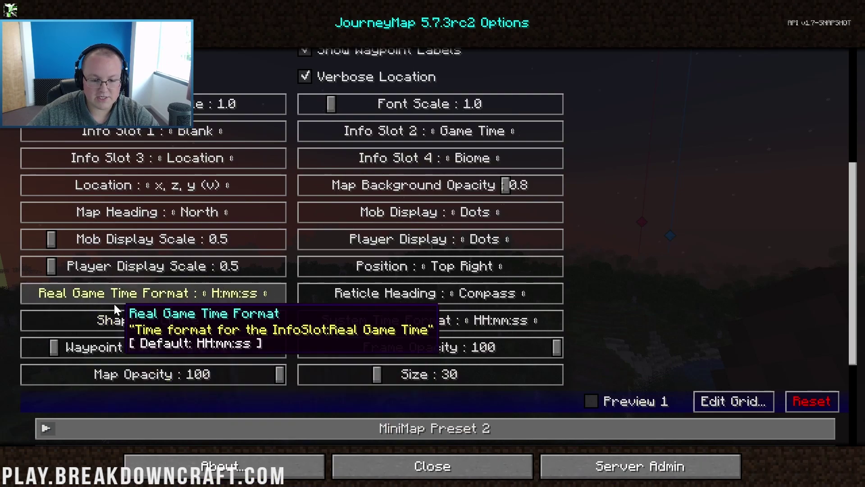
click(118, 300)
click(122, 315)
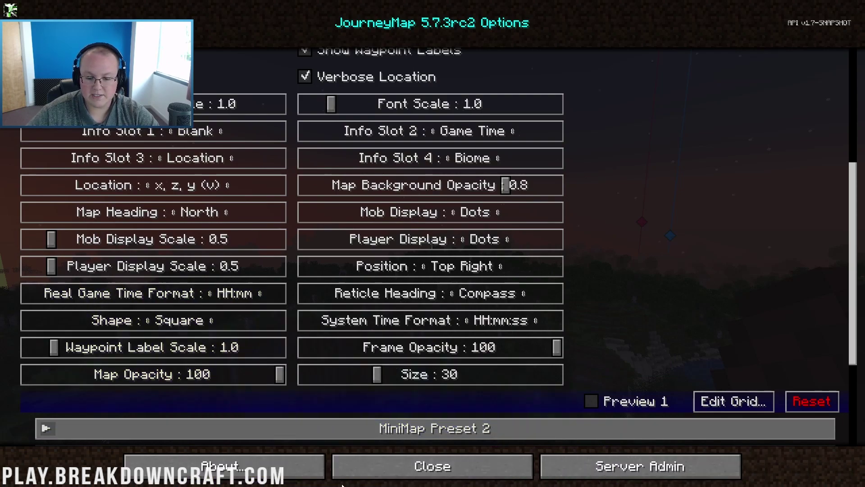
click(390, 473)
key(Escape)
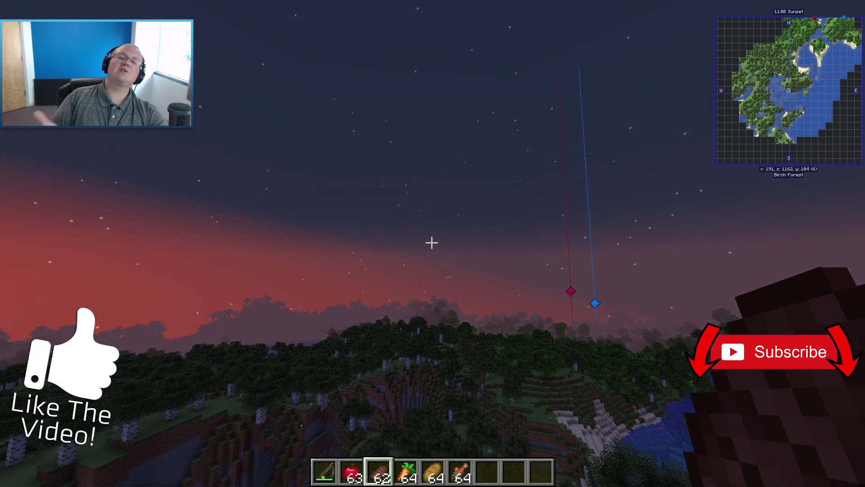
- Leave the single-player world for the title screen and join the BreakdownCraft multiplayer server
key(Escape)
click(428, 281)
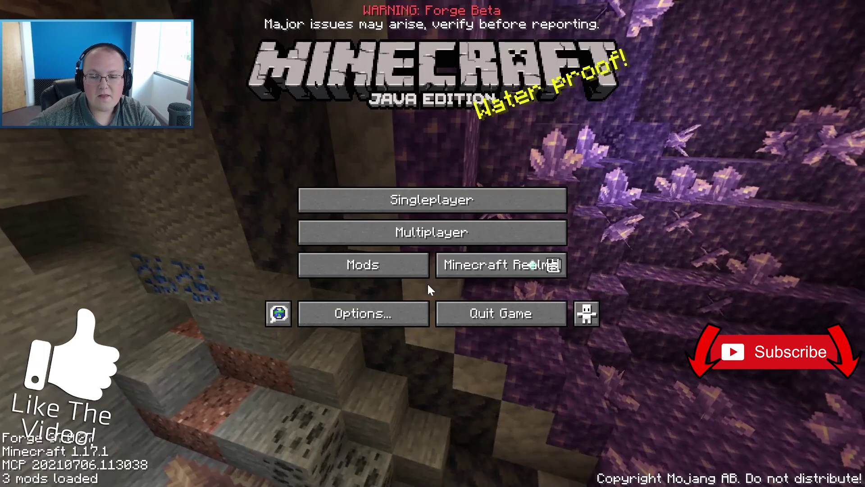
click(432, 234)
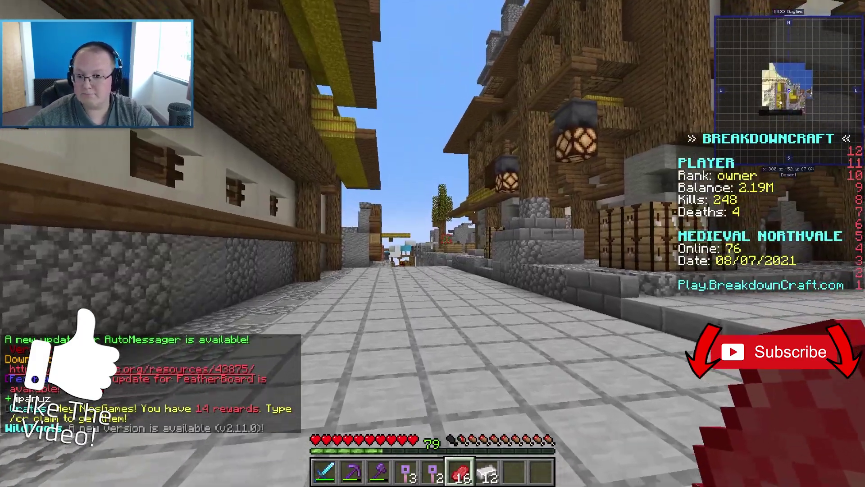
- Walk along the paved street through the server's medieval town to about X 377, Z -20
key(w)
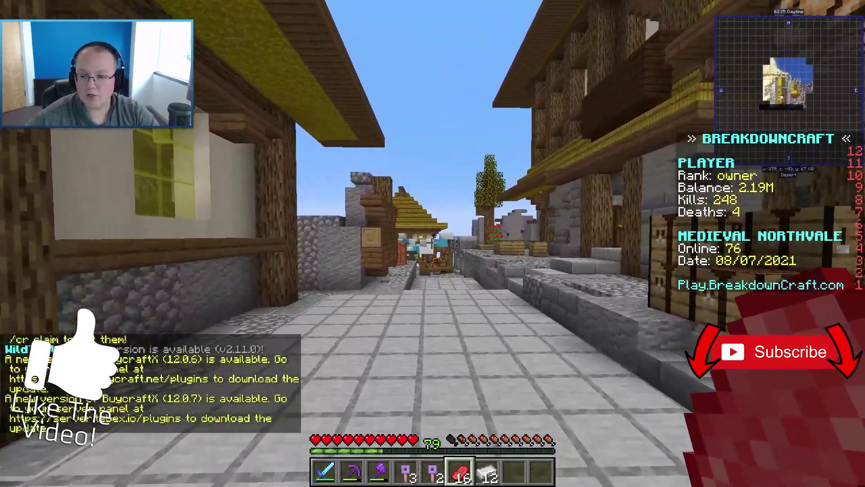
key(w)
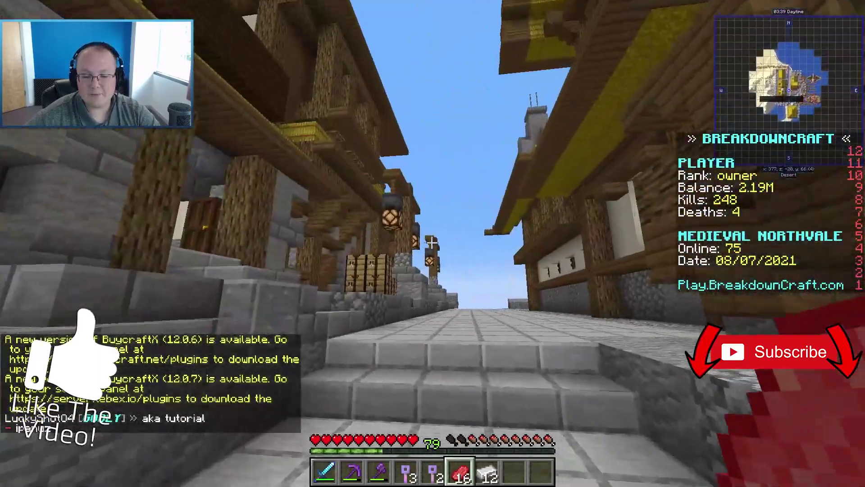
key(w)
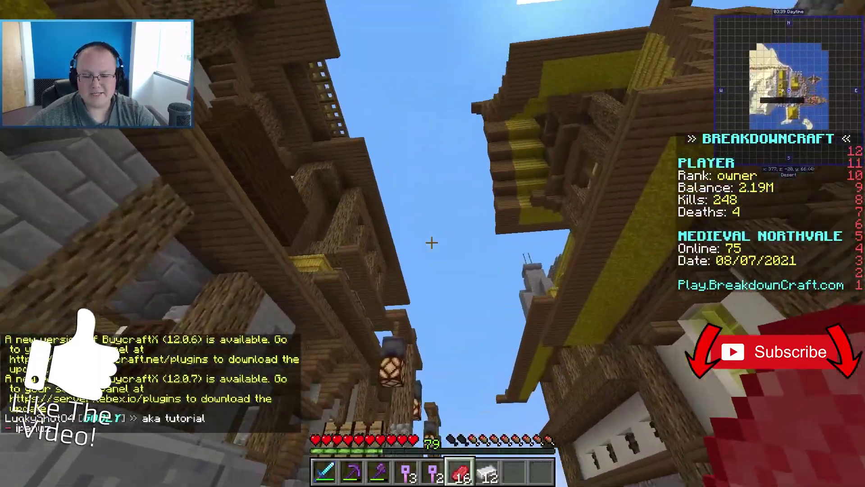
key(w)
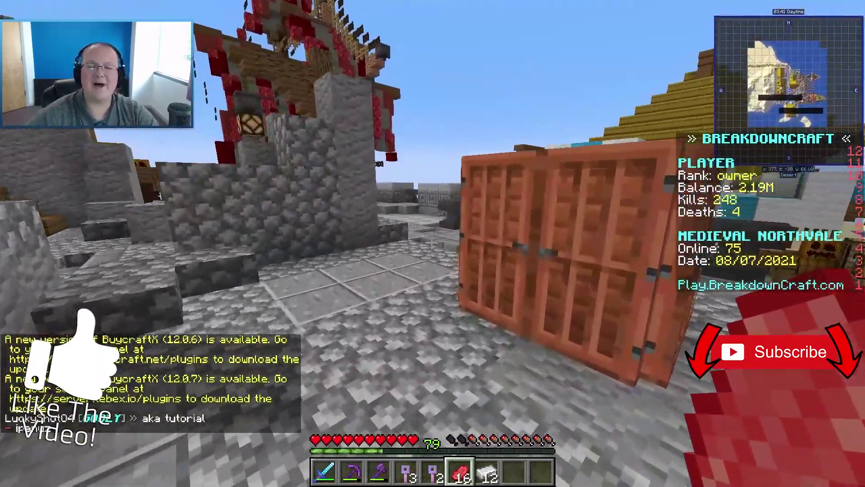